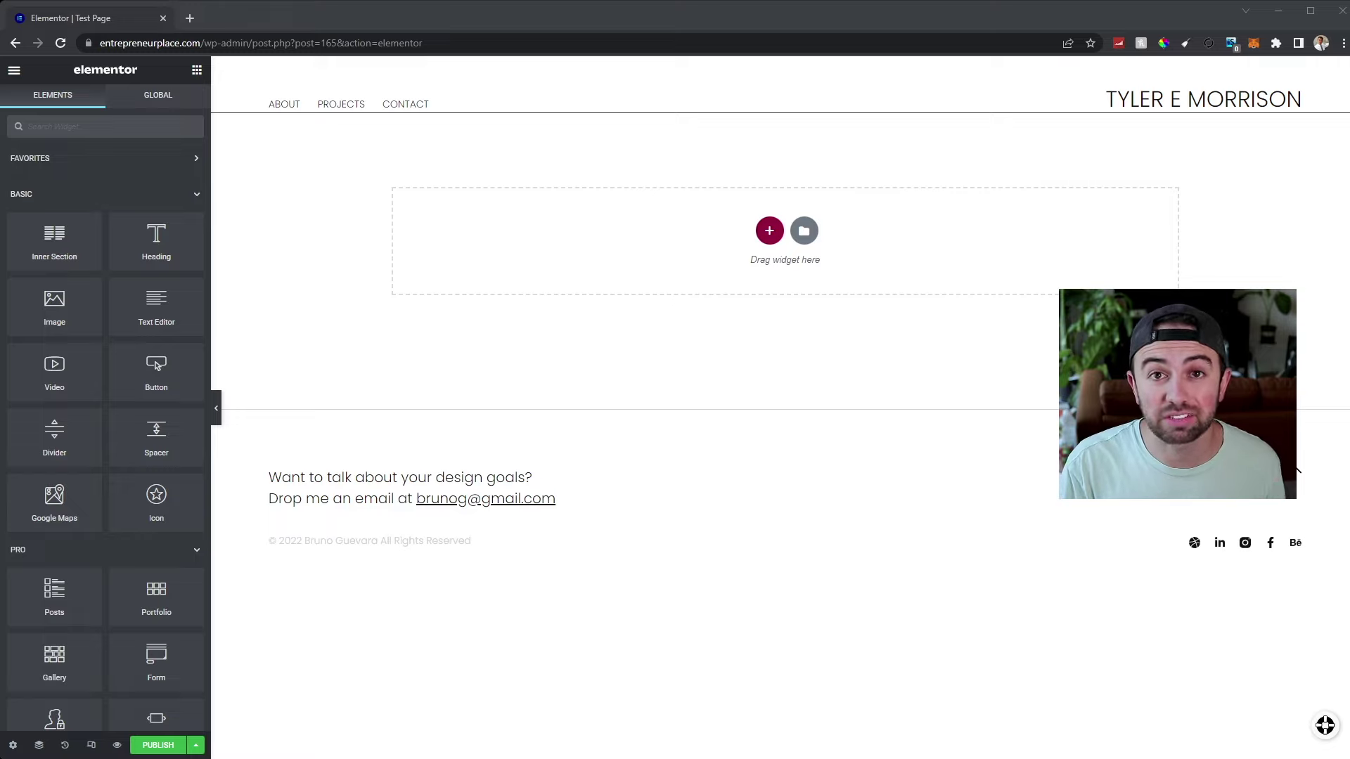
Drag an Image widget onto the empty top section to show a Large 1024 x 1024 placeholder.
click(194, 226)
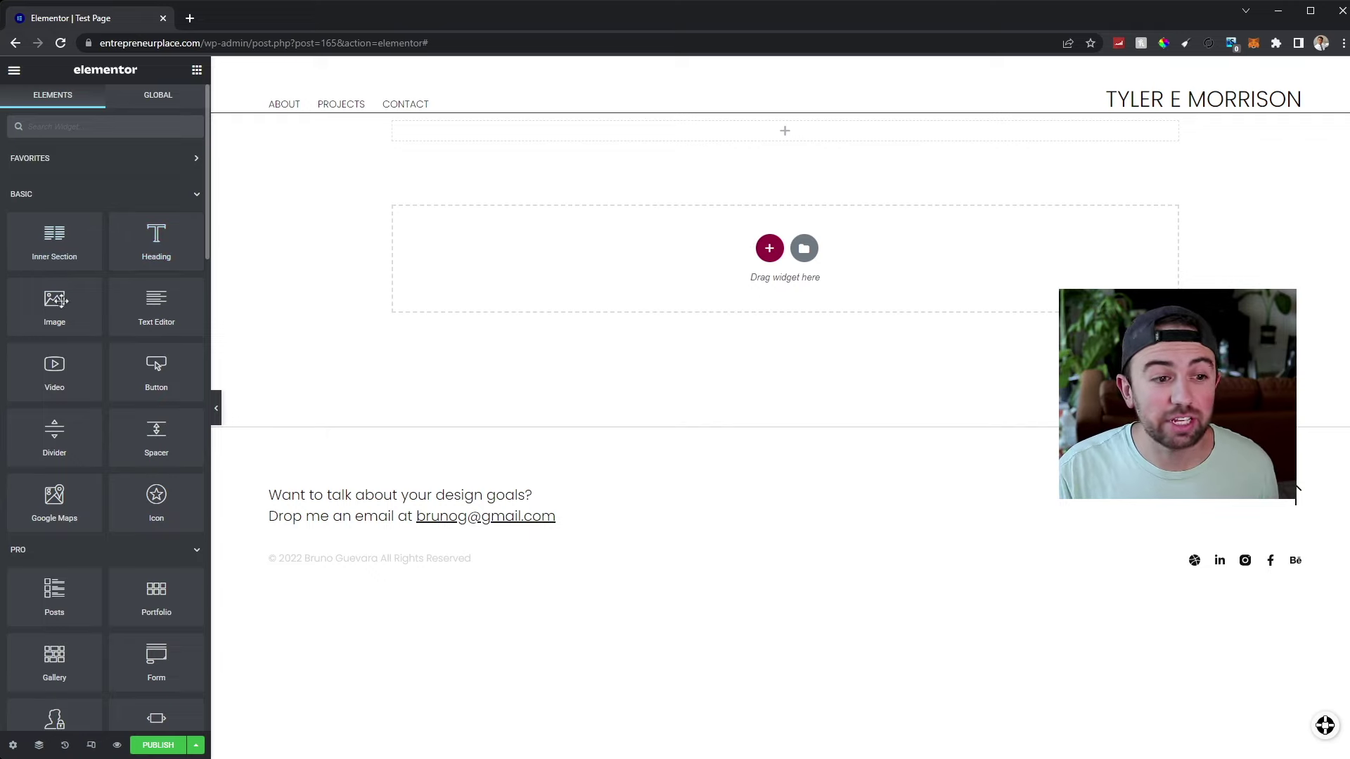
drag(54, 301, 793, 141)
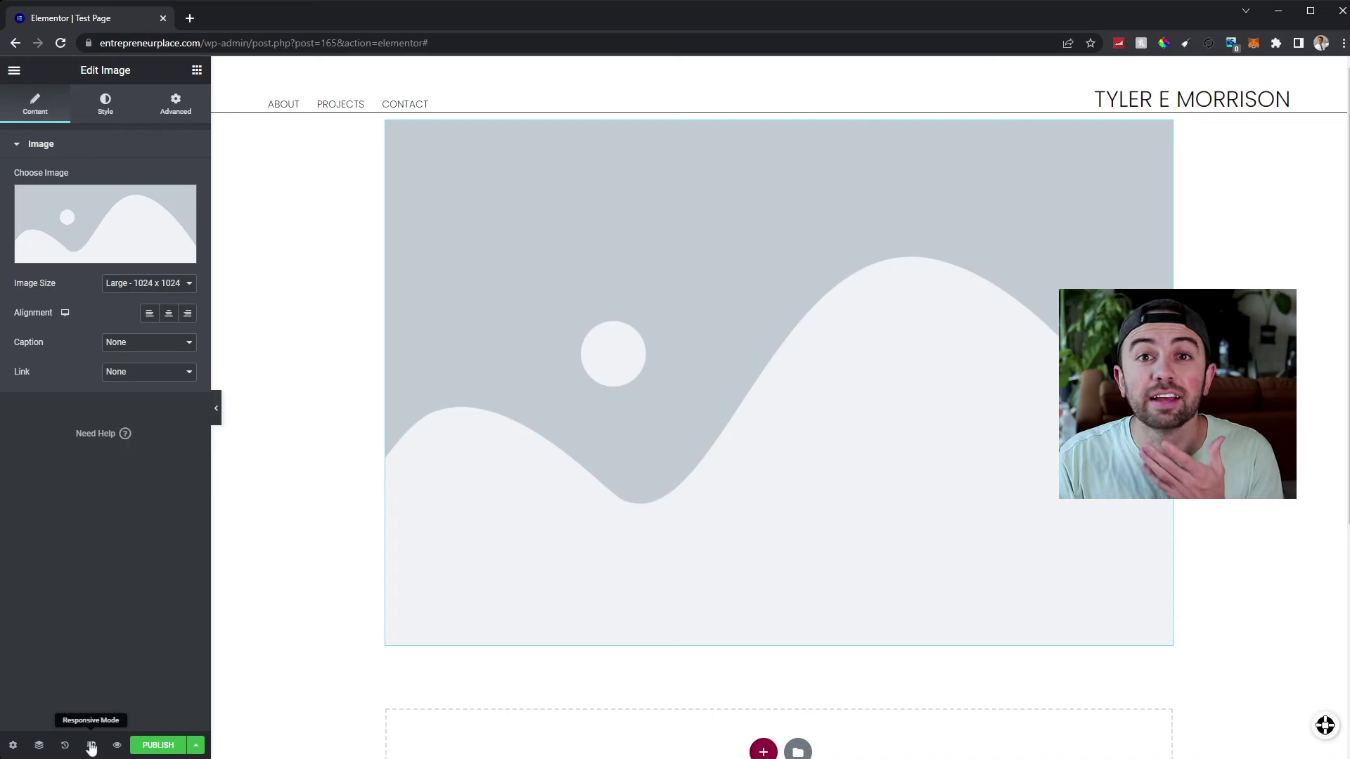
Enable Responsive Mode and cycle through tablet, mobile and desktop previews, ending on desktop.
click(90, 745)
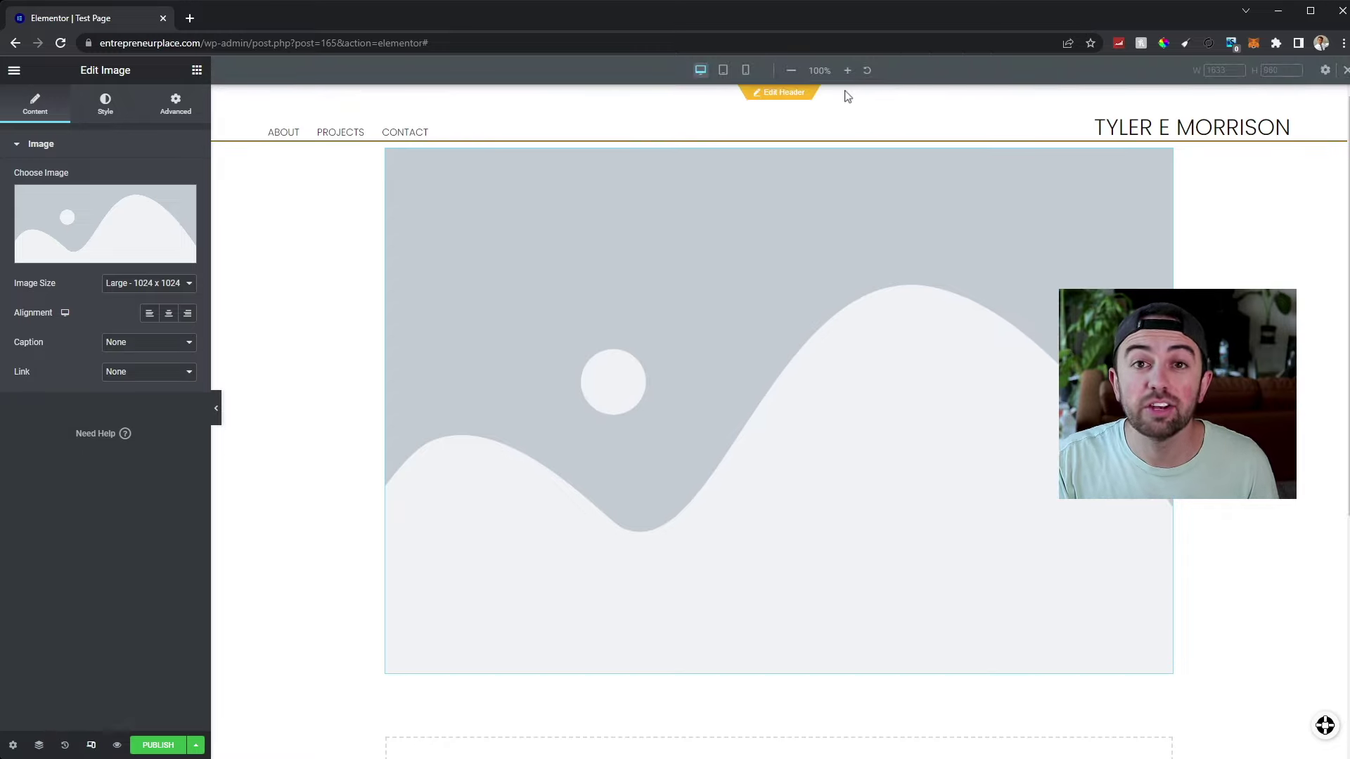
click(725, 73)
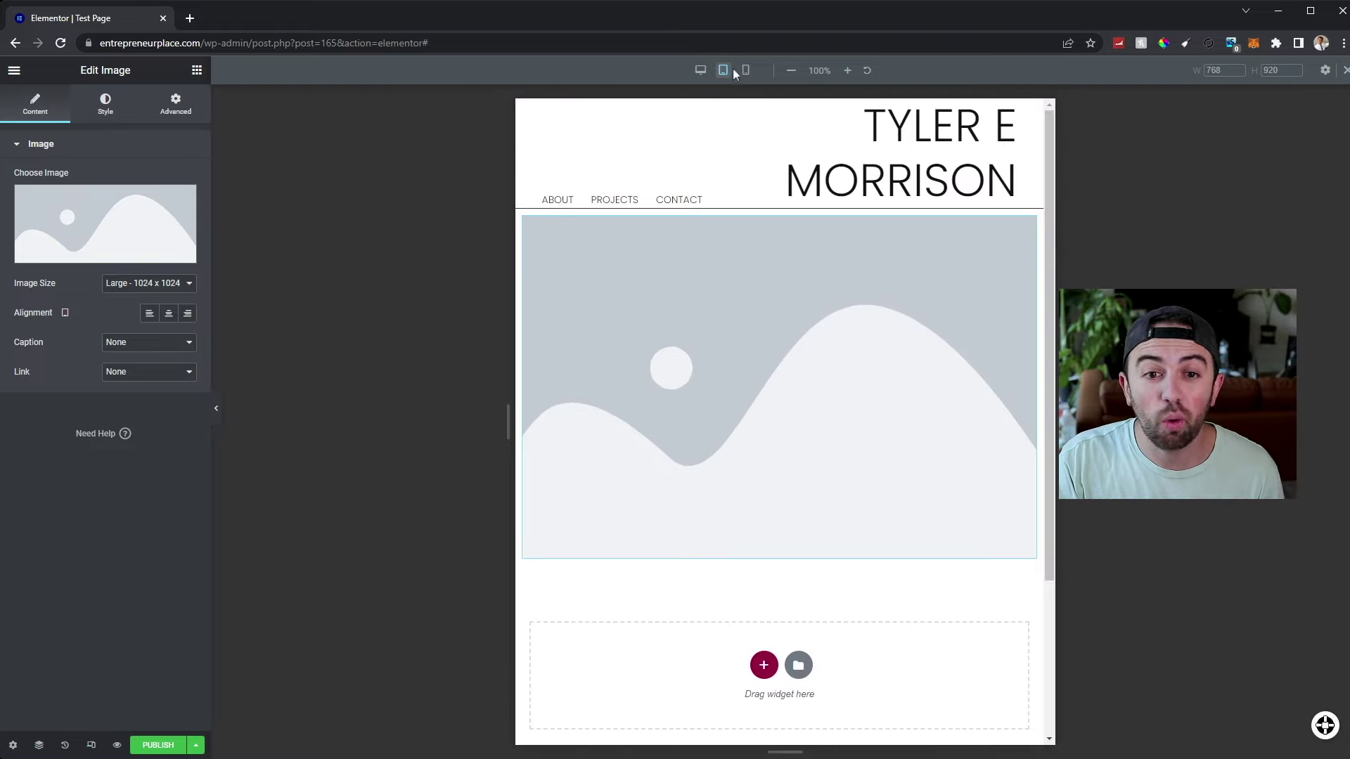
click(746, 71)
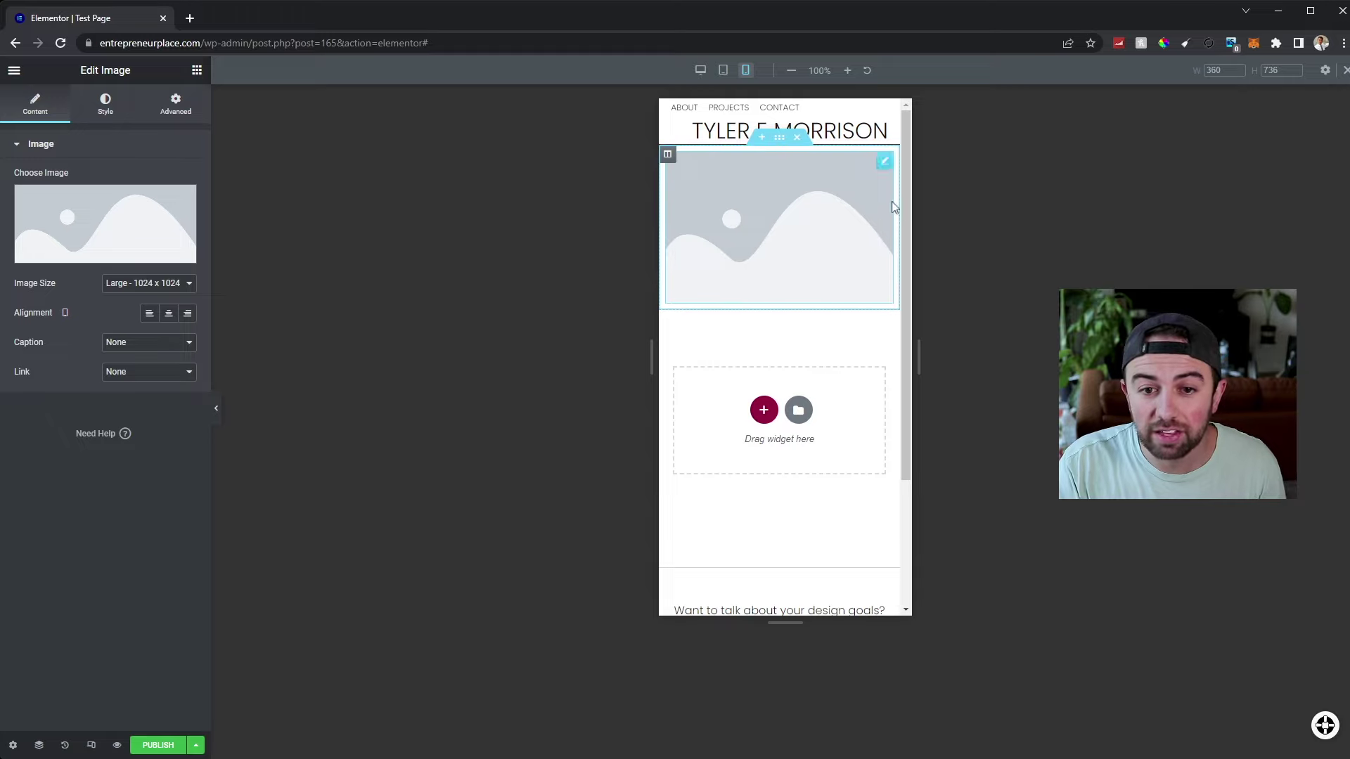
click(701, 71)
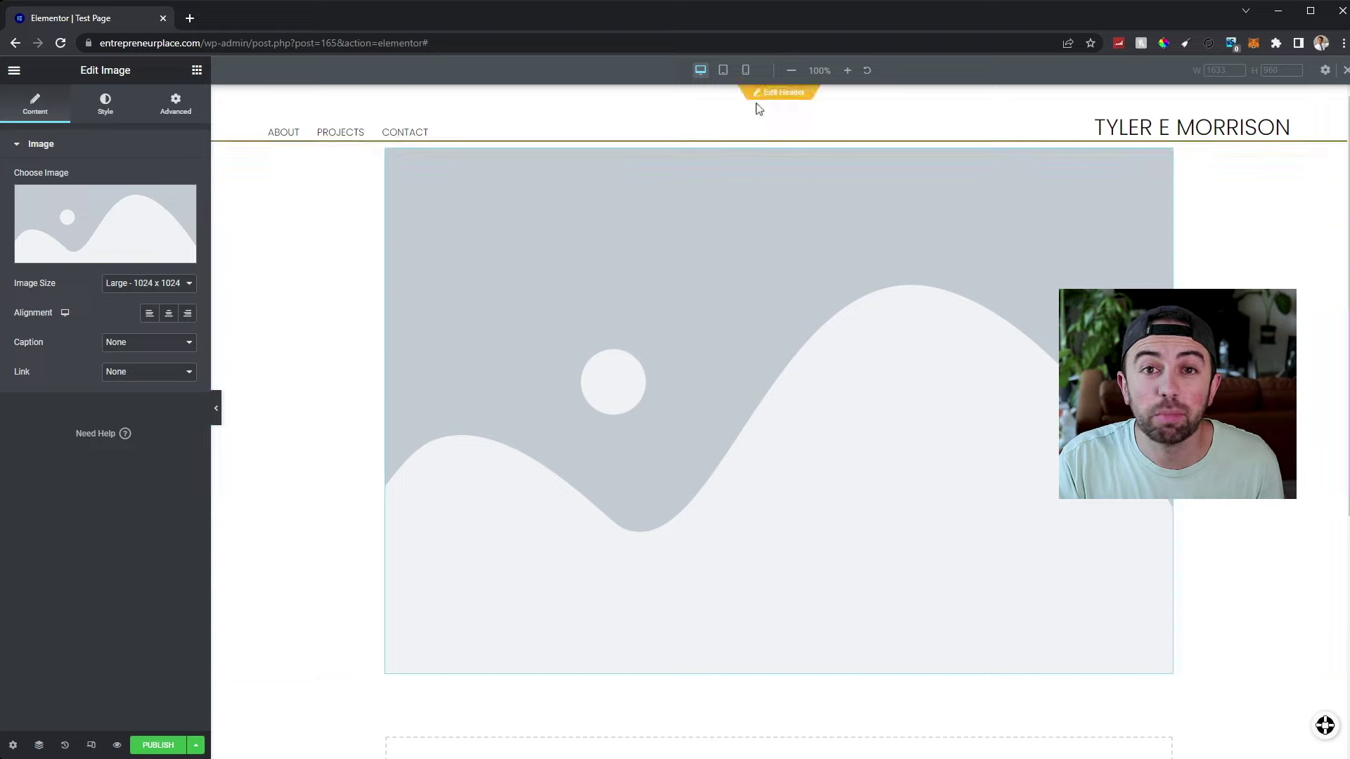
click(751, 71)
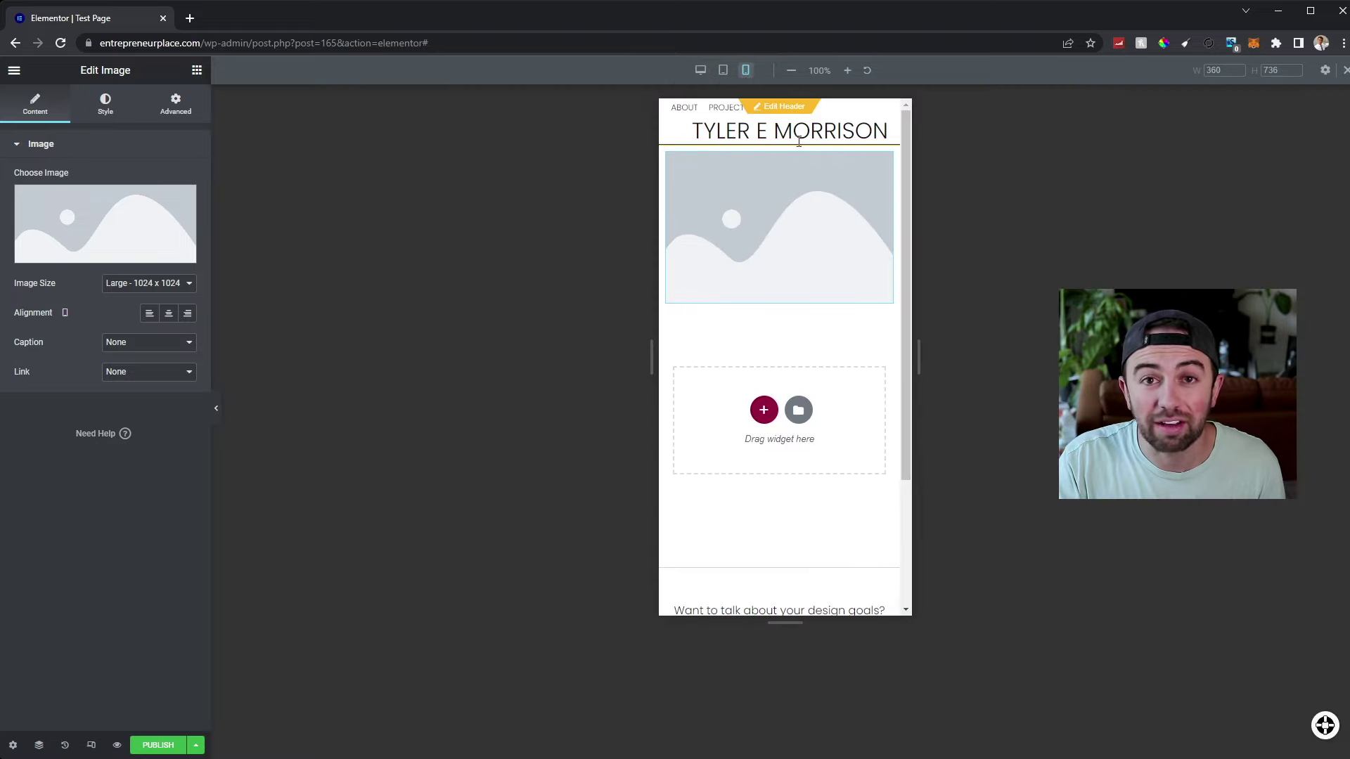
click(700, 70)
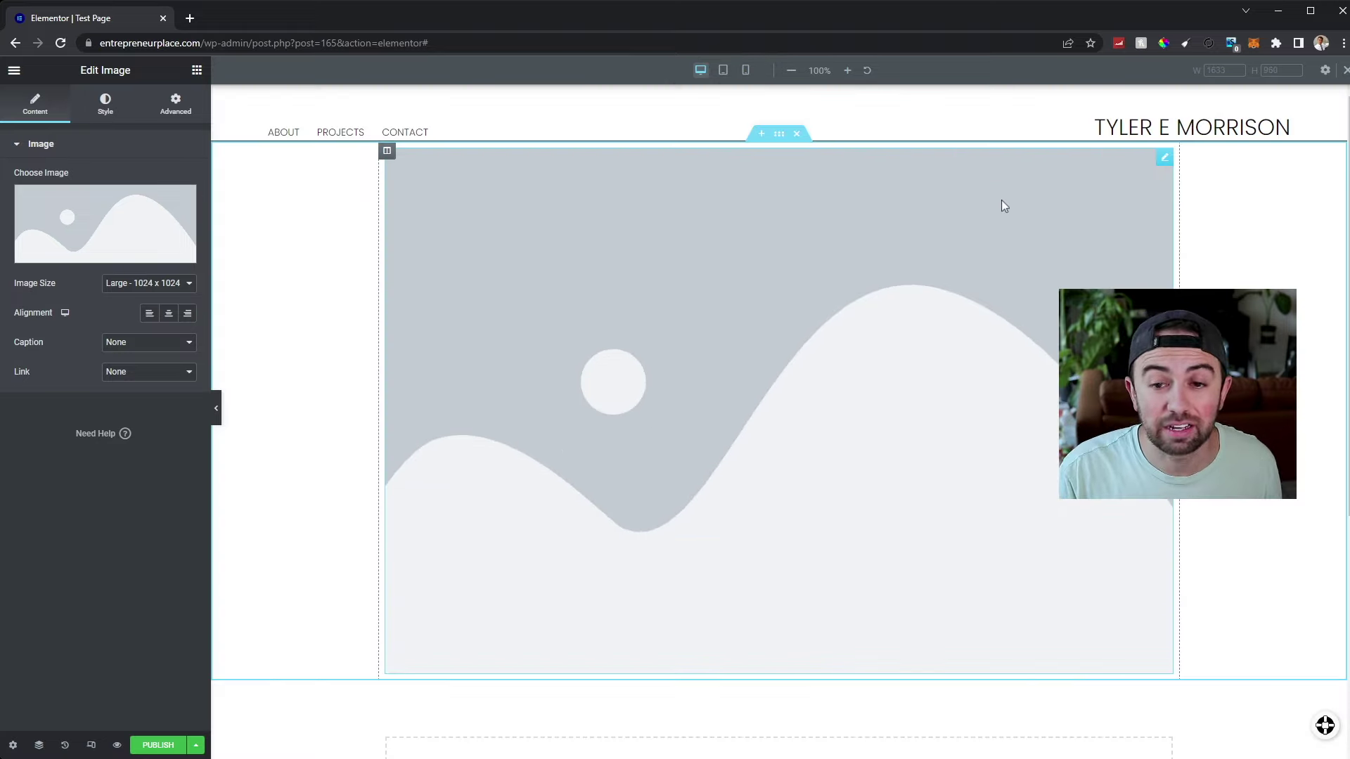
click(723, 72)
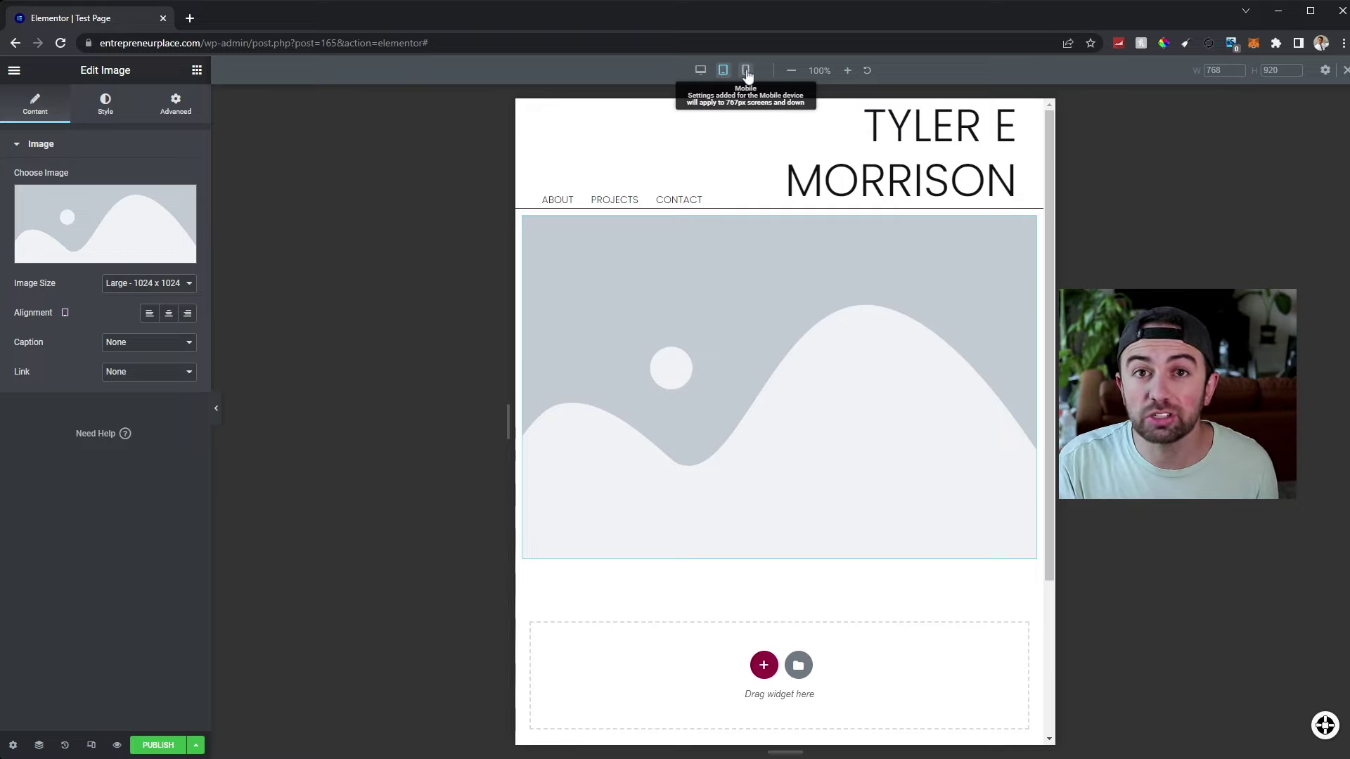
click(747, 71)
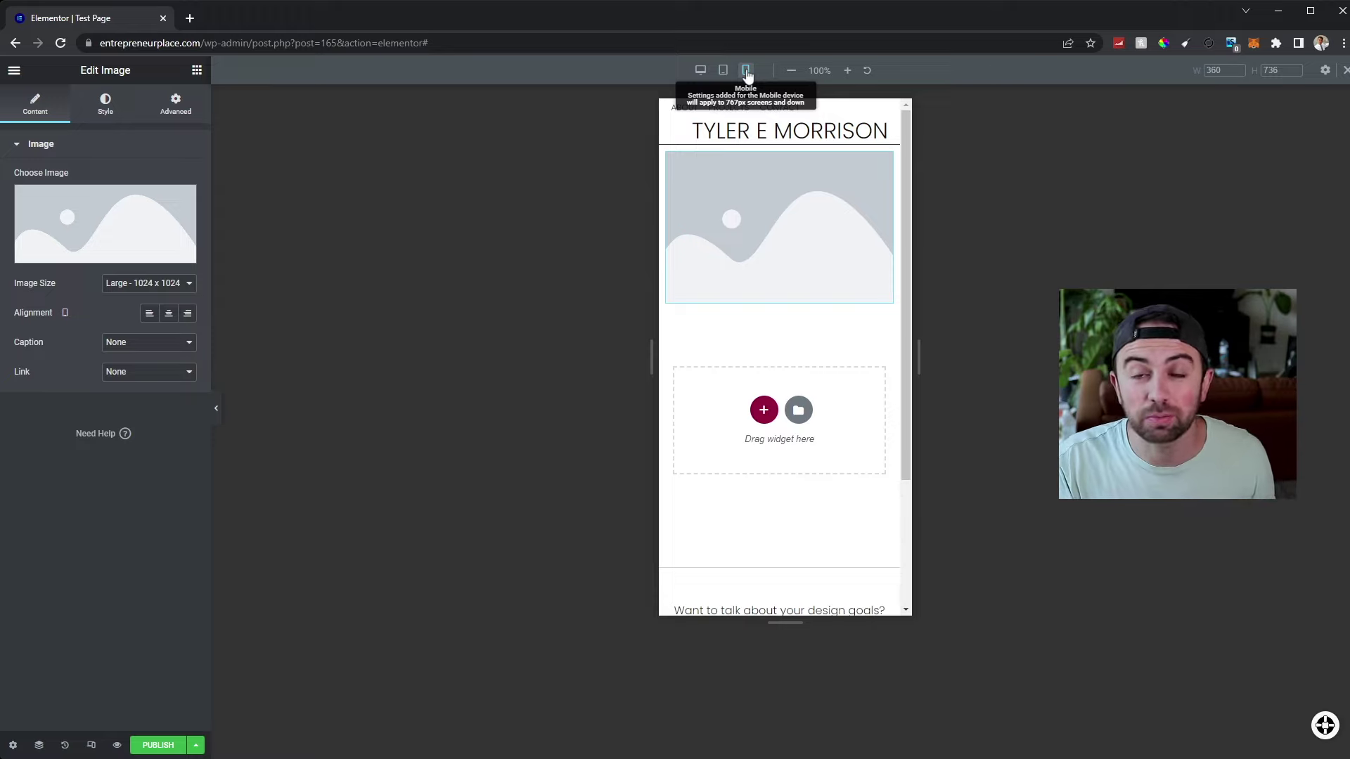
click(701, 71)
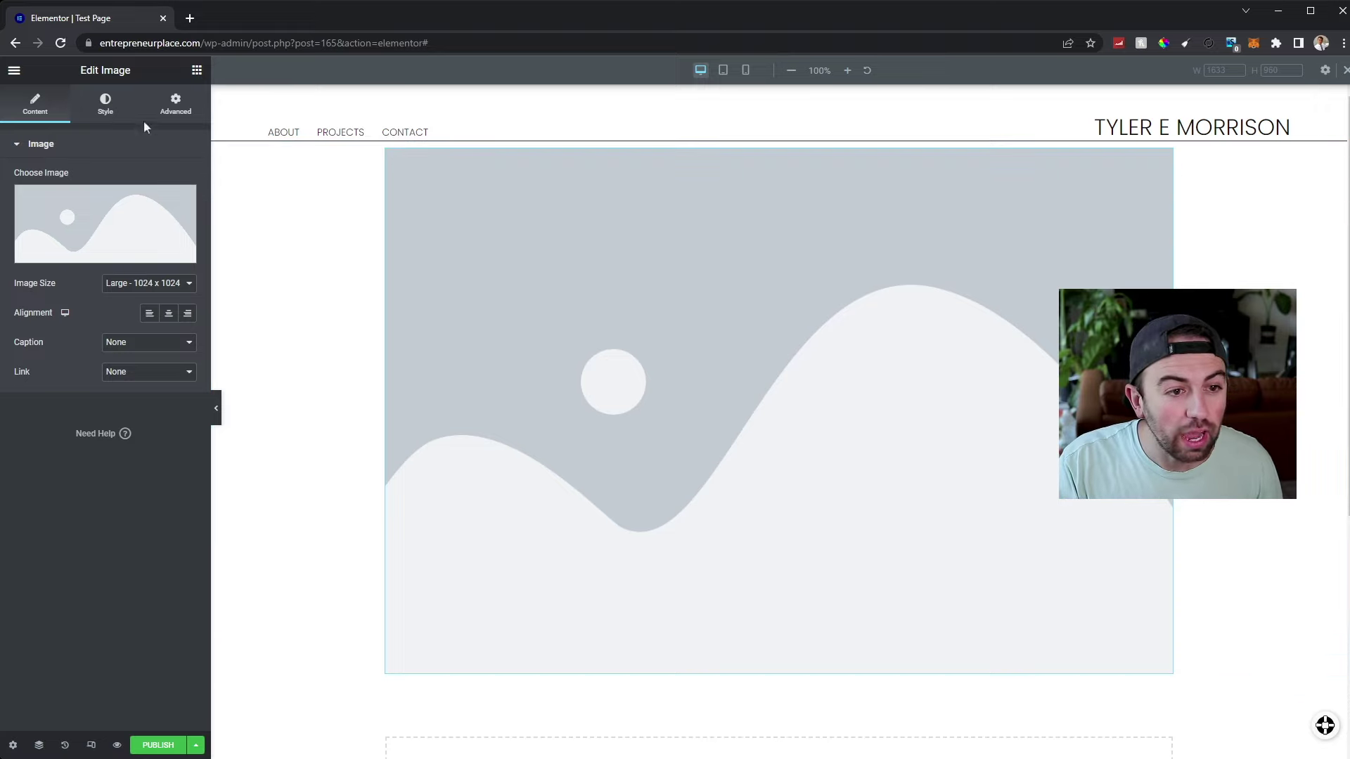
In the Style tab, set the image width to 100% for desktop and 68% for tablet.
click(106, 106)
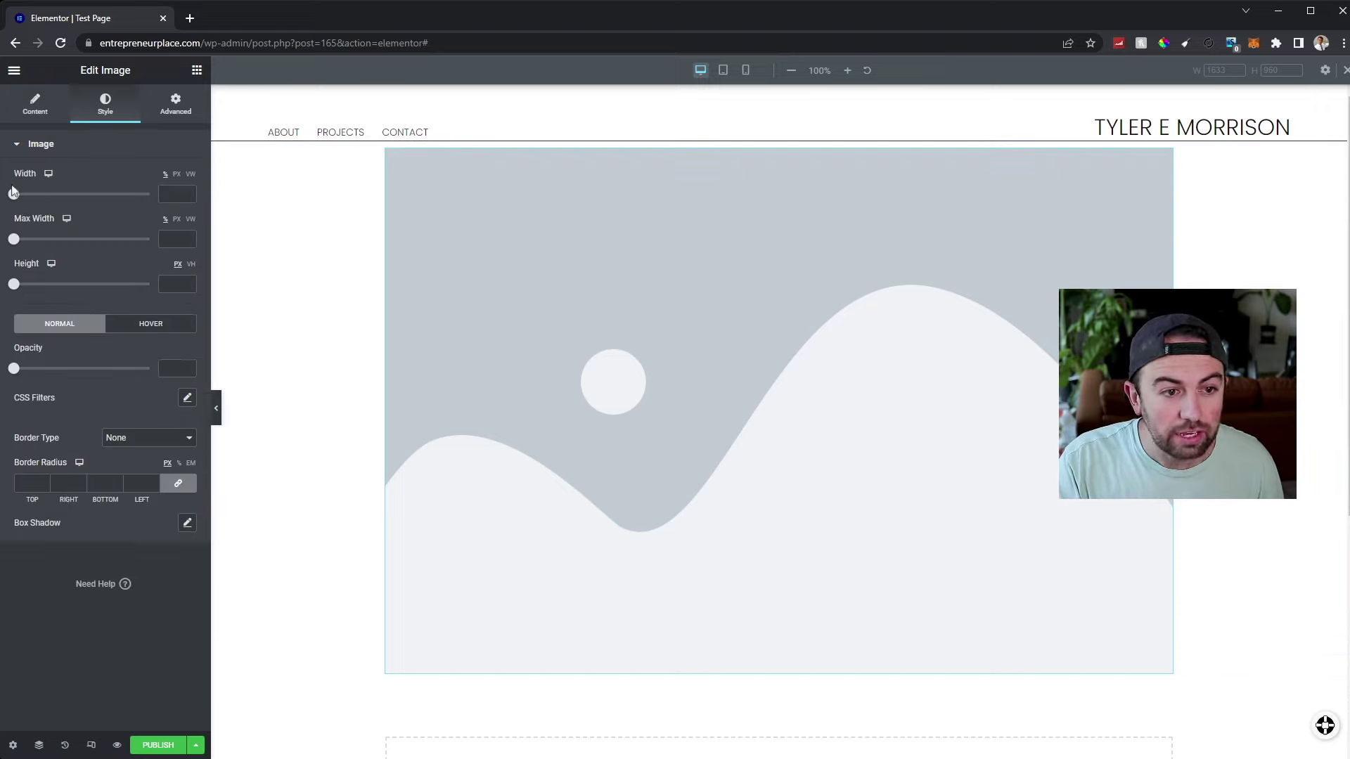
drag(14, 195, 154, 199)
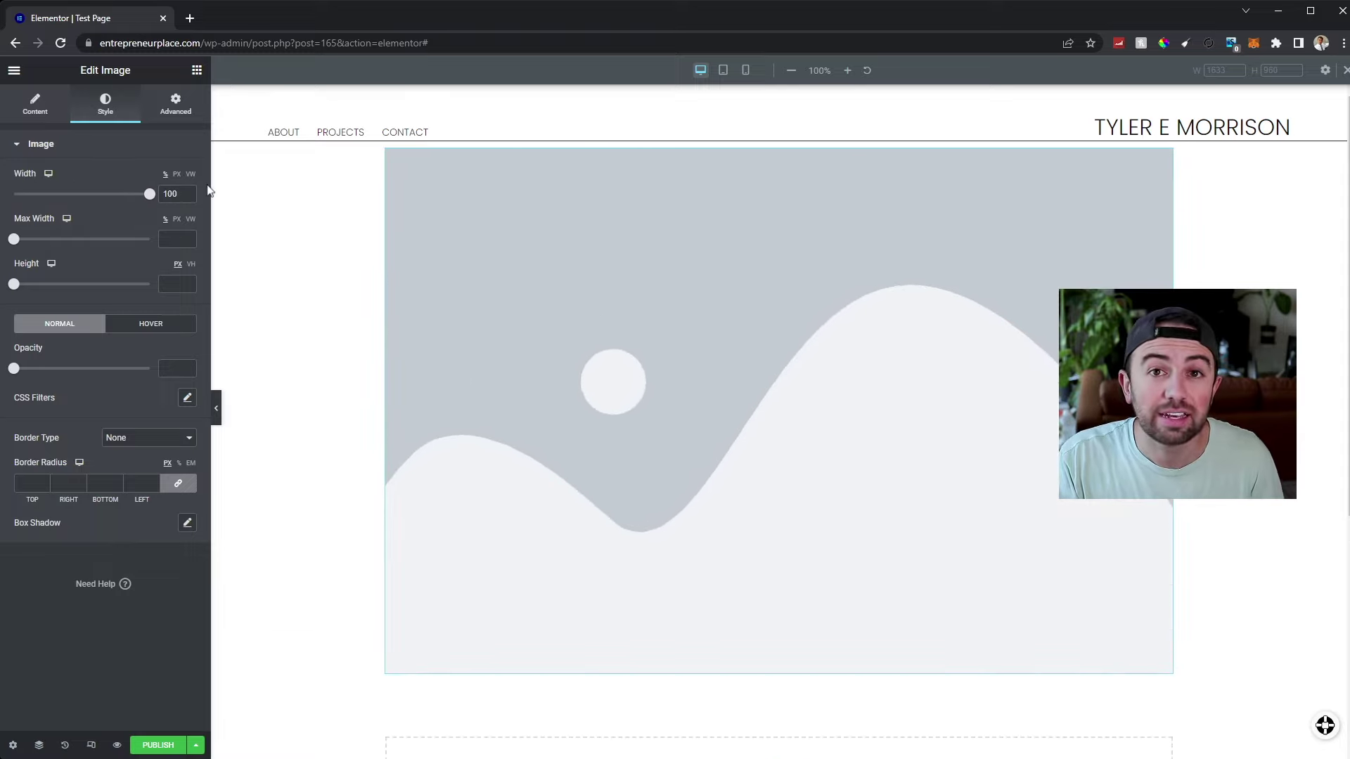
click(48, 175)
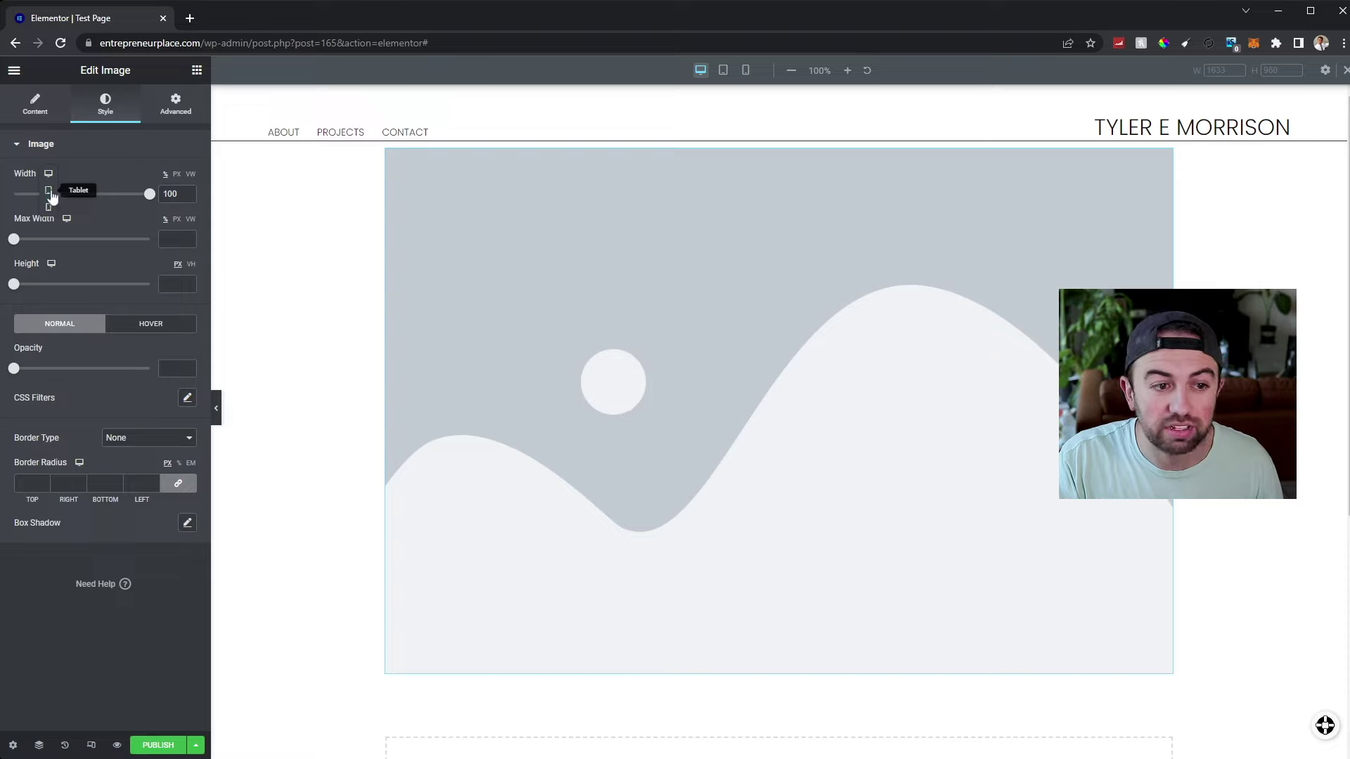
click(49, 192)
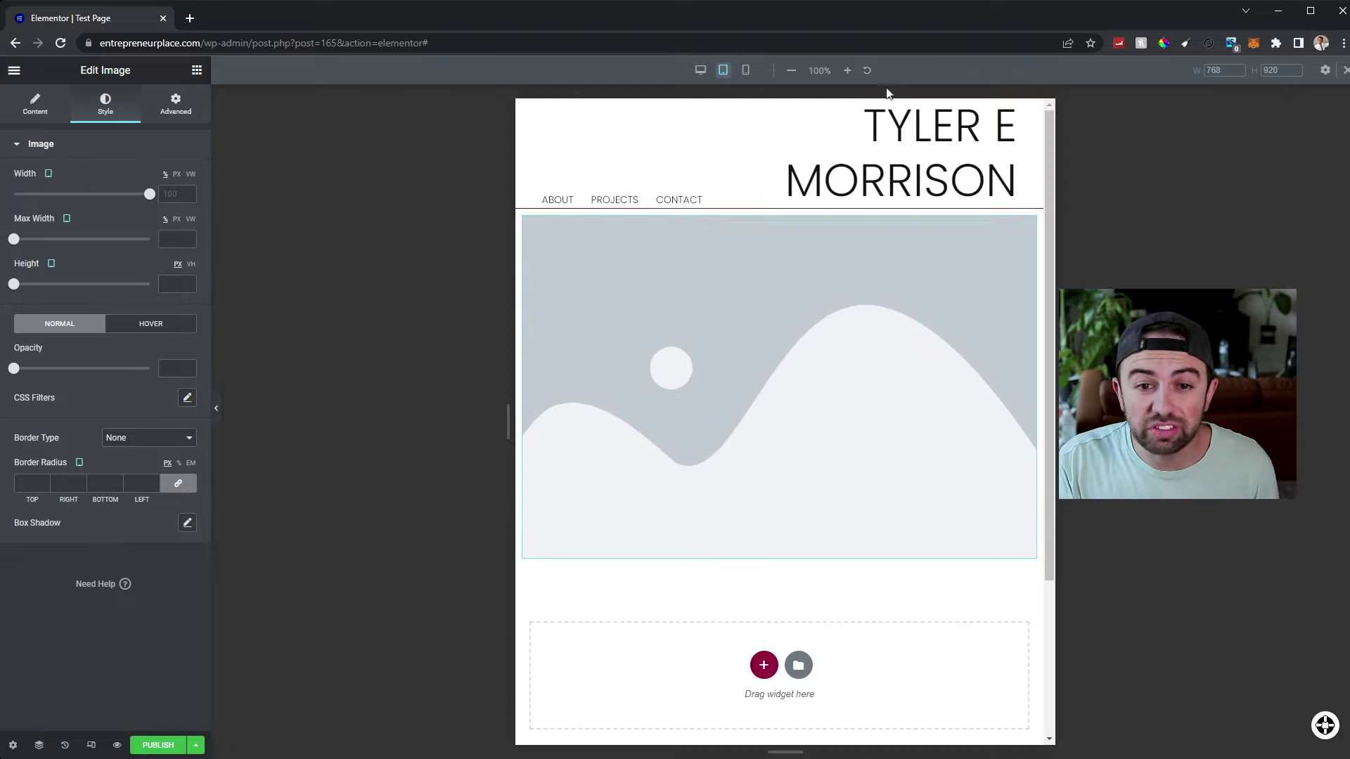
drag(153, 198, 104, 206)
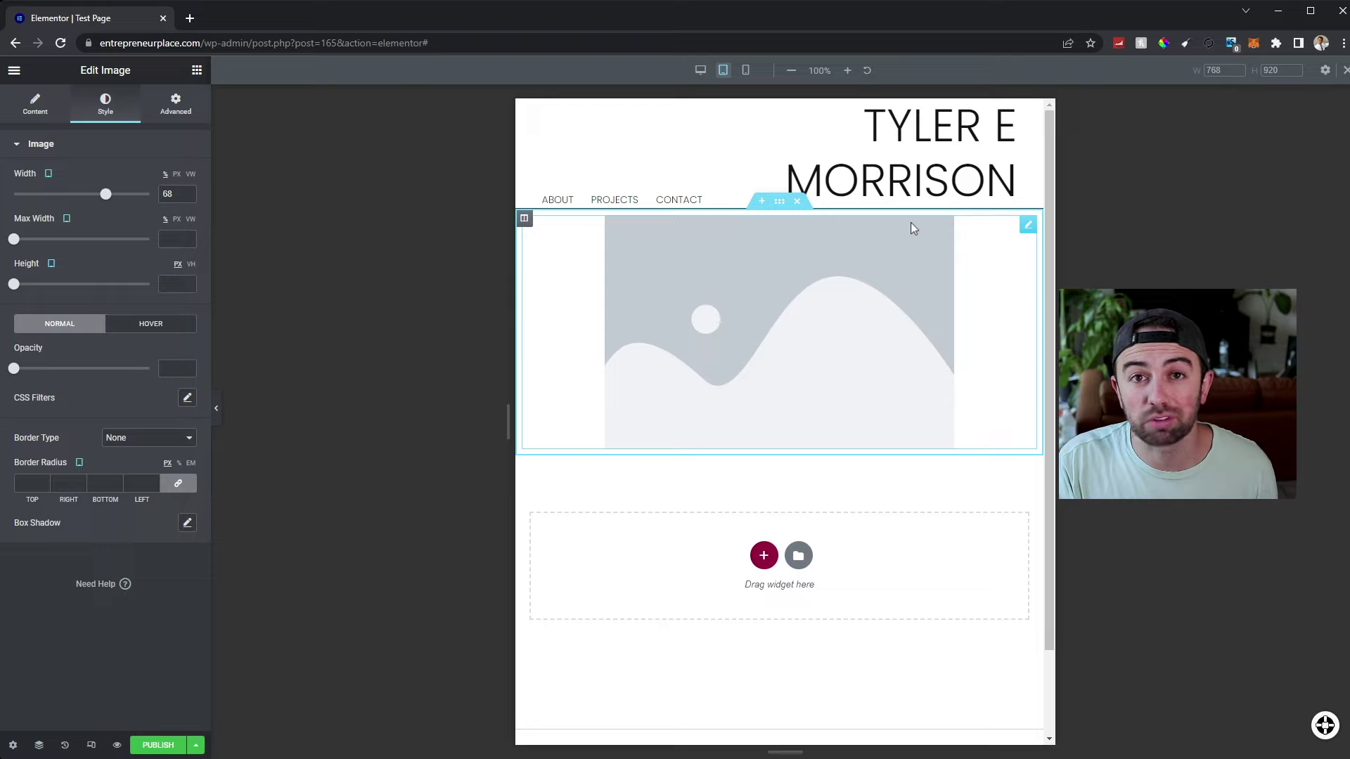
After previewing mobile and tablet, set the image's mobile width to 40%.
click(746, 71)
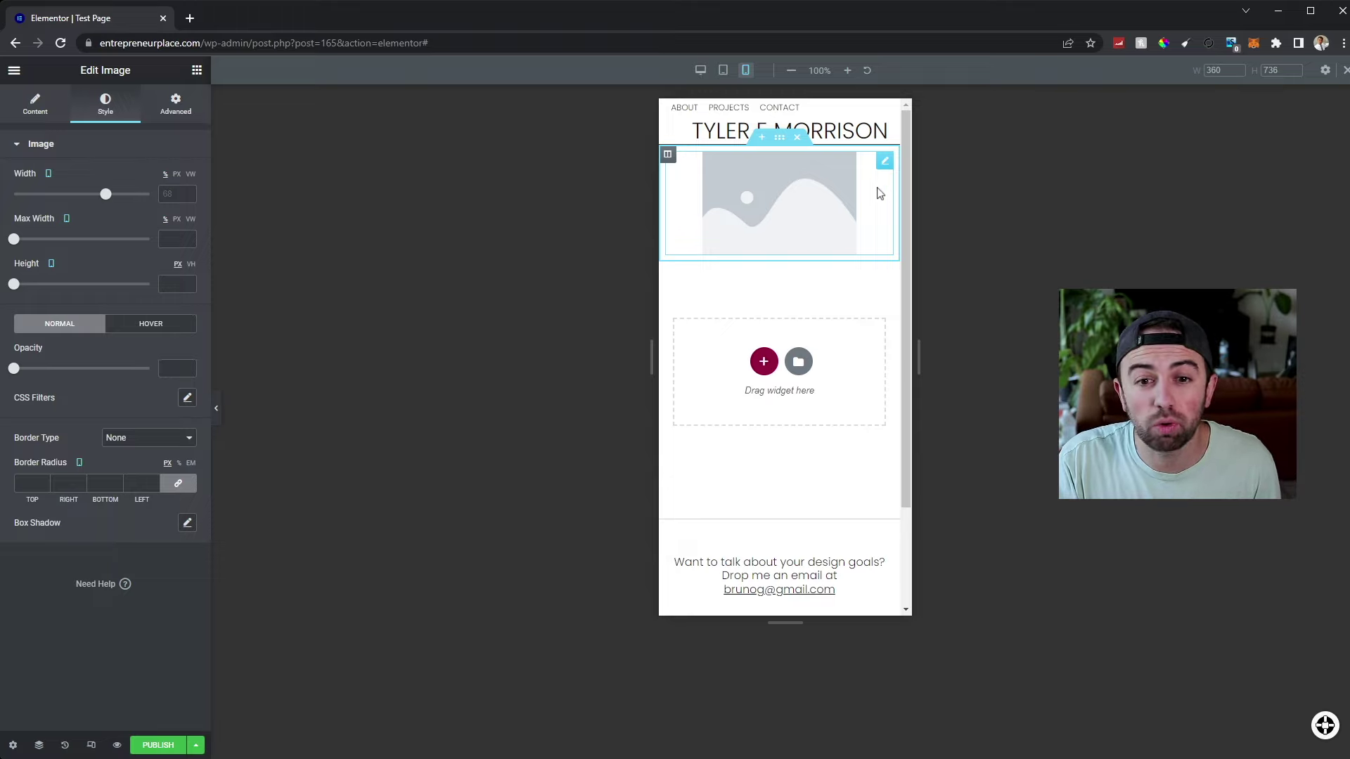
click(723, 69)
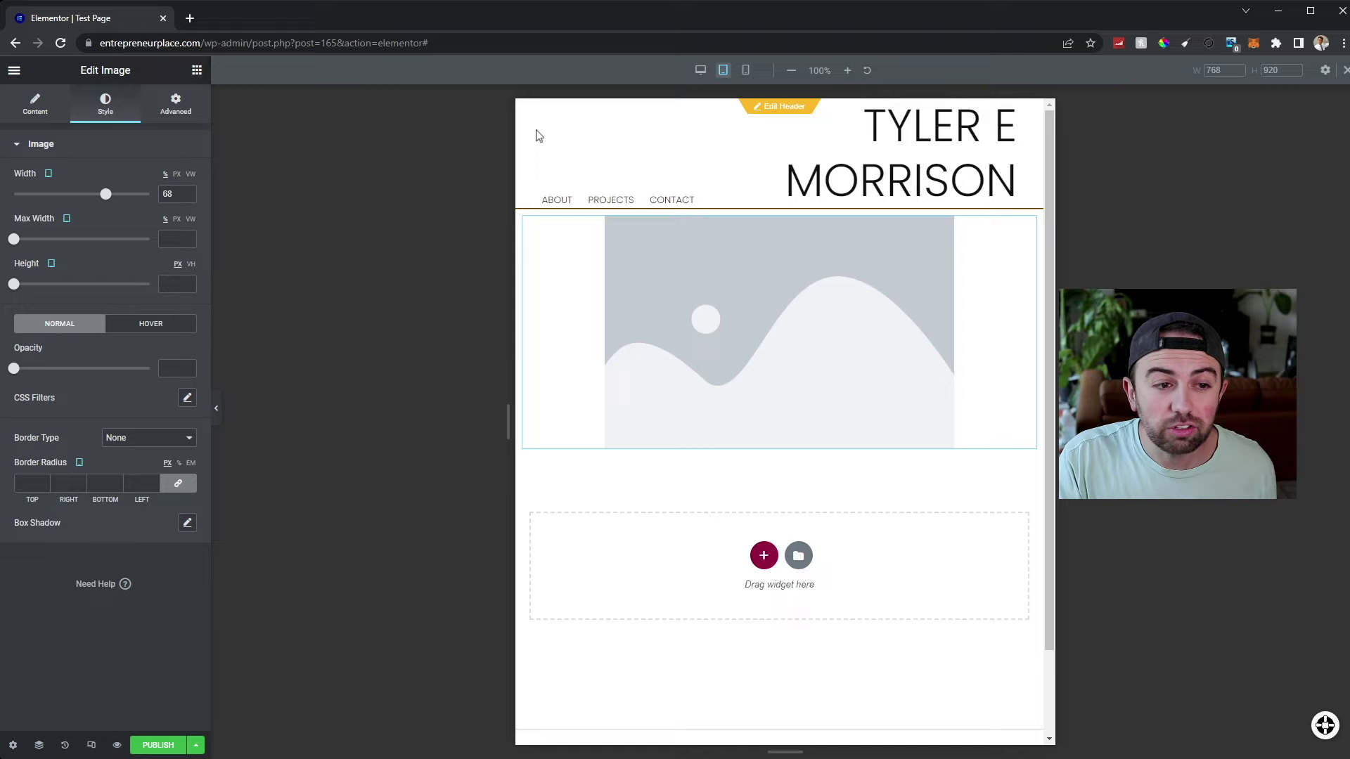
click(48, 174)
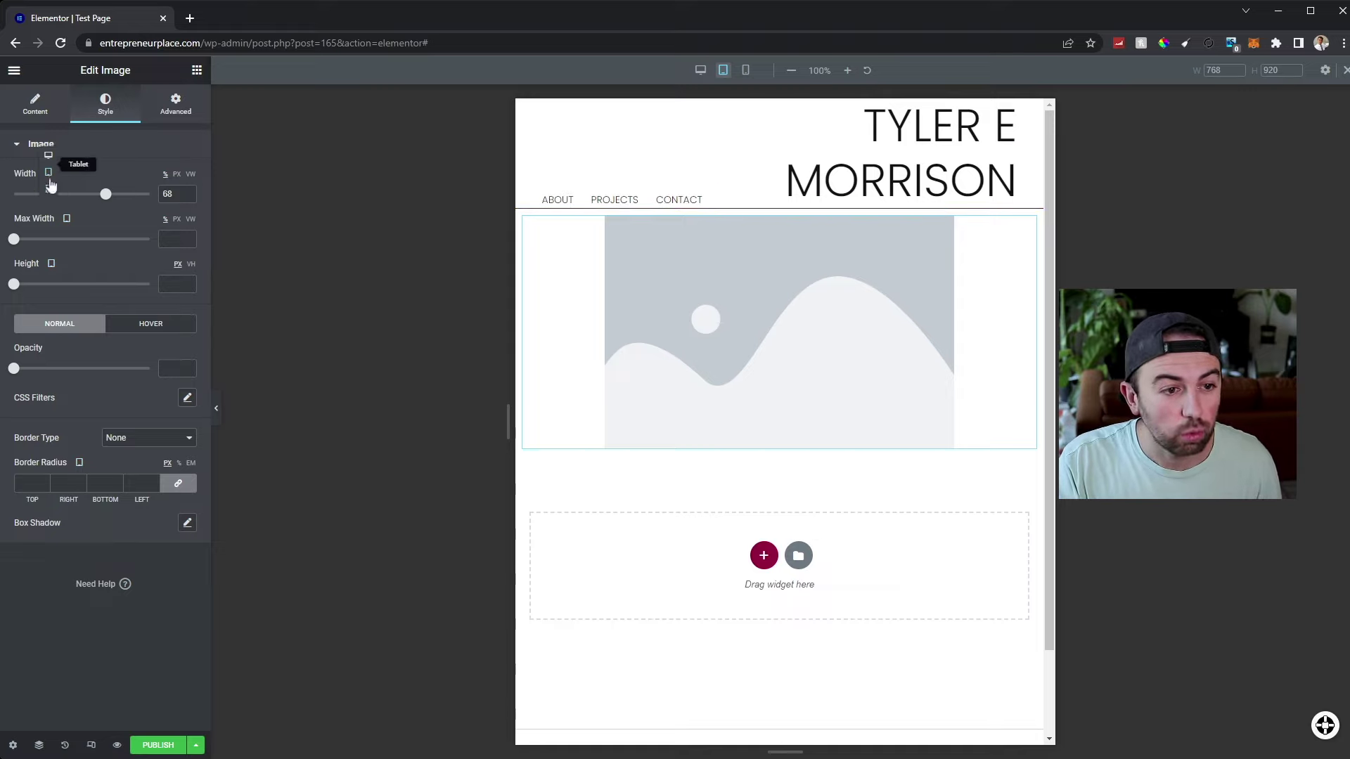
click(47, 190)
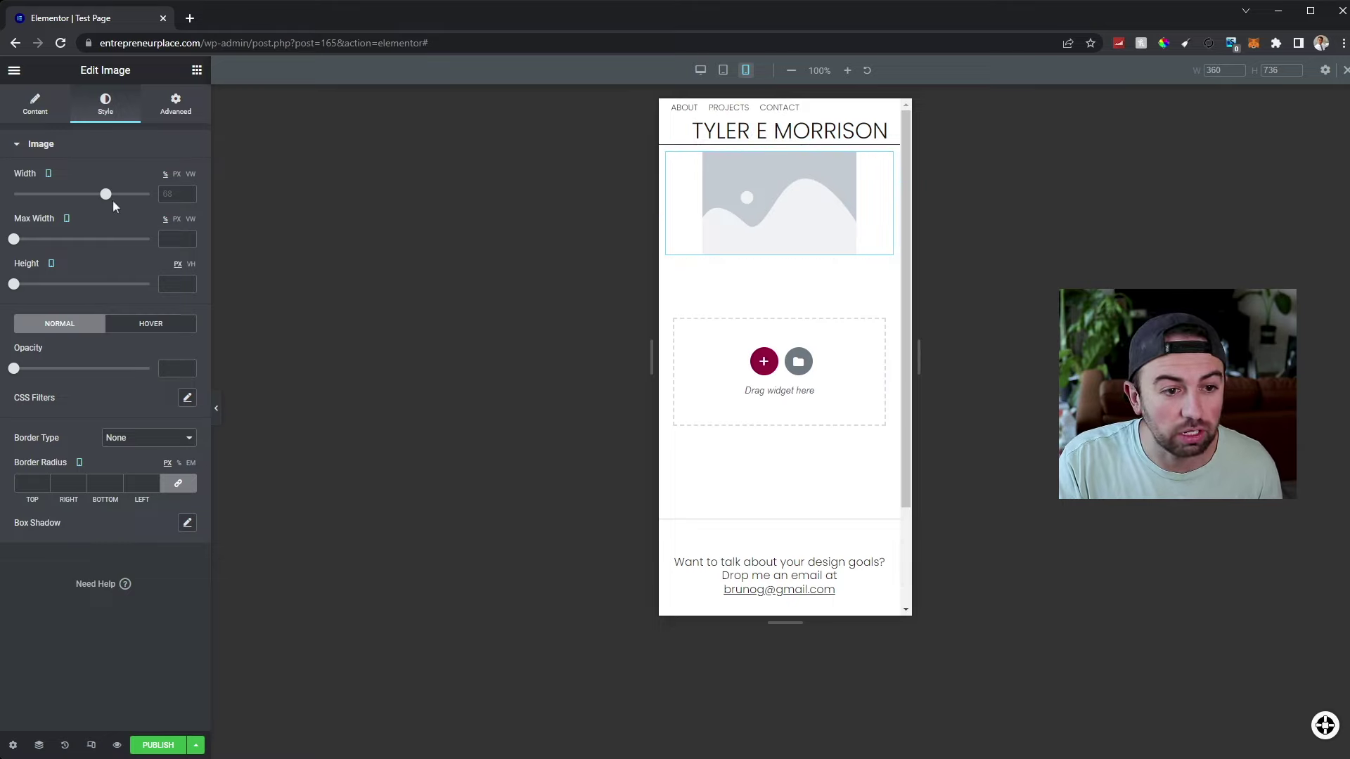
drag(106, 194, 68, 202)
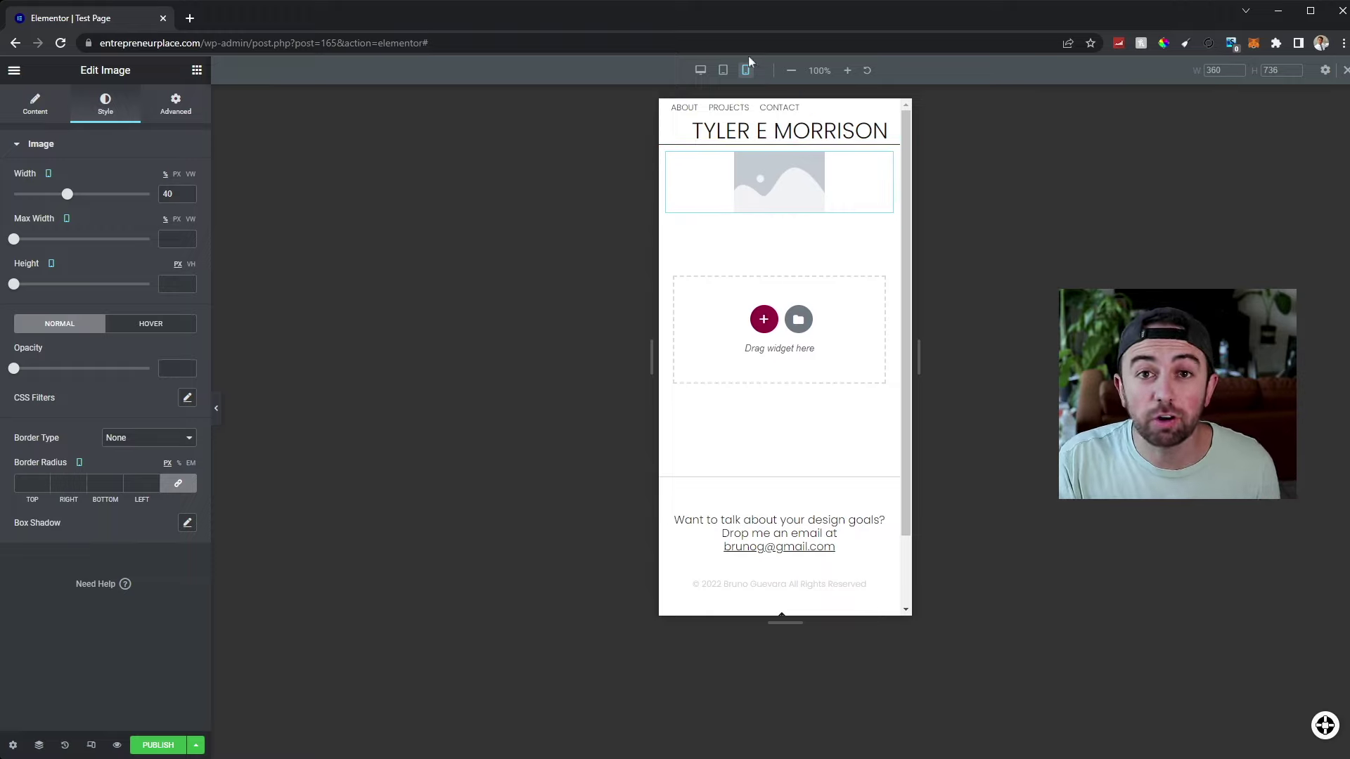
click(700, 70)
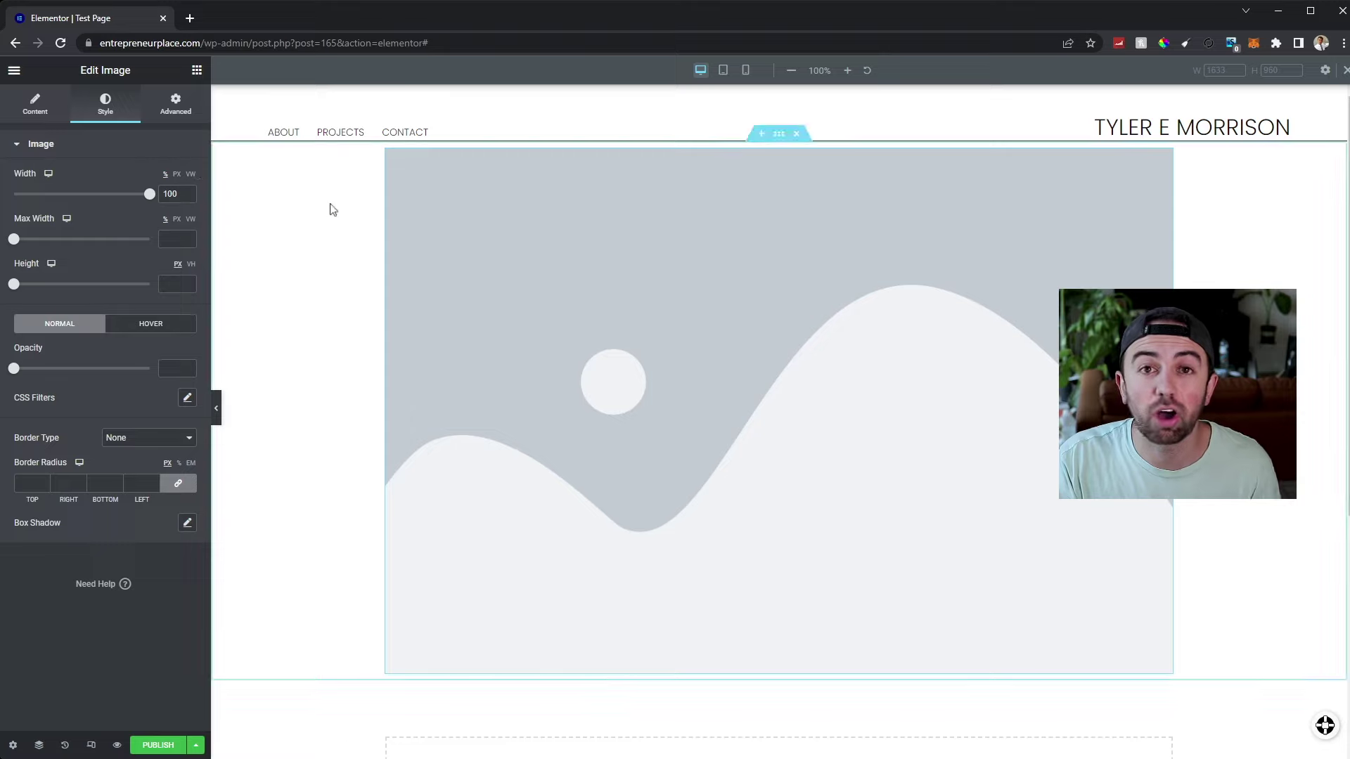
click(725, 73)
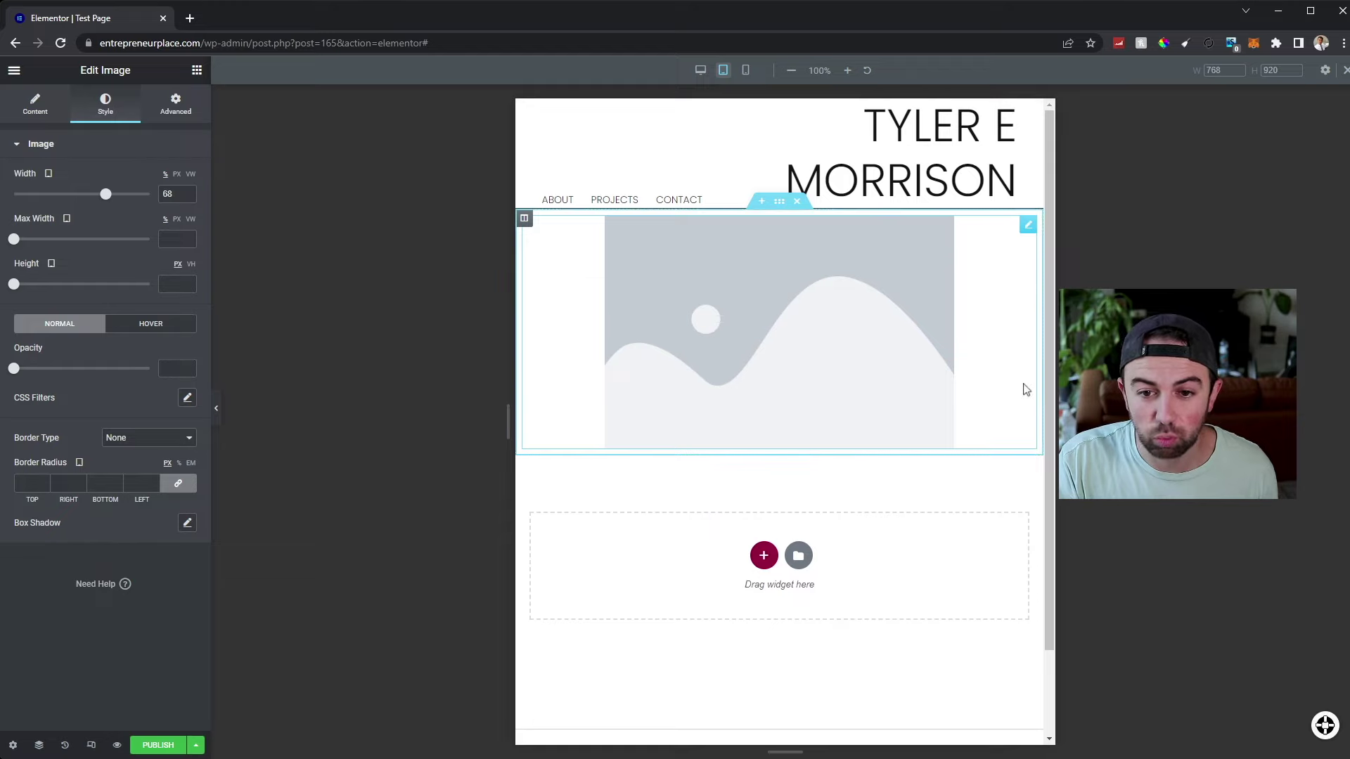
click(748, 71)
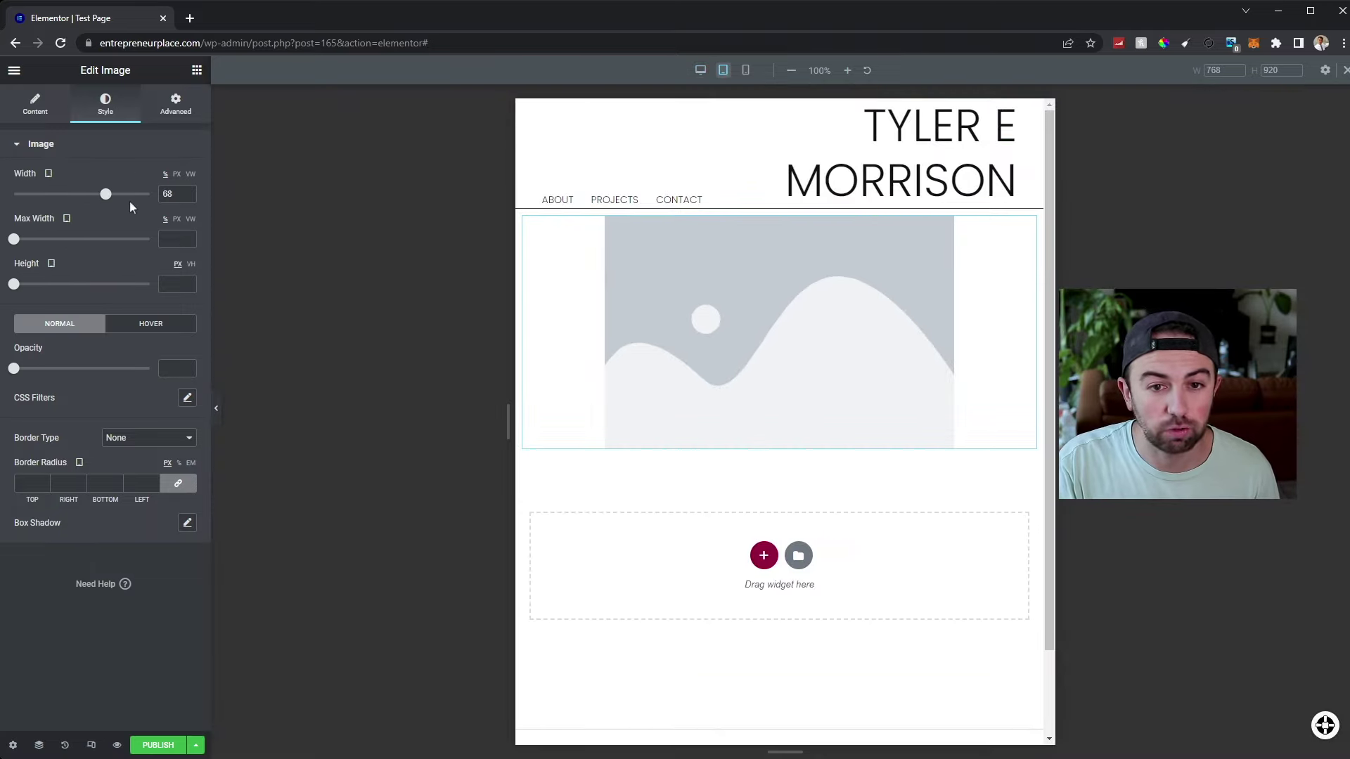
click(746, 71)
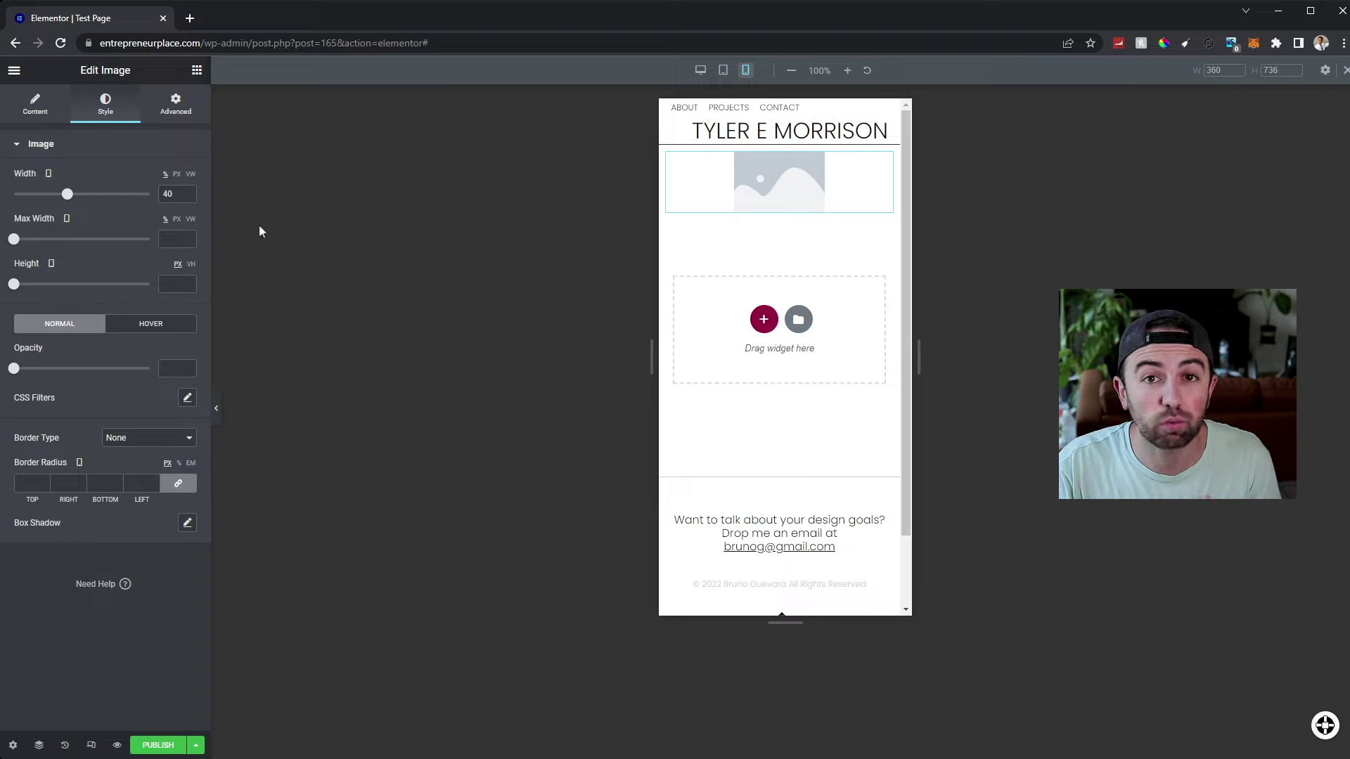
Set a 26 border radius on mobile, then compare desktop, mobile and tablet previews.
click(154, 482)
drag(154, 481, 154, 482)
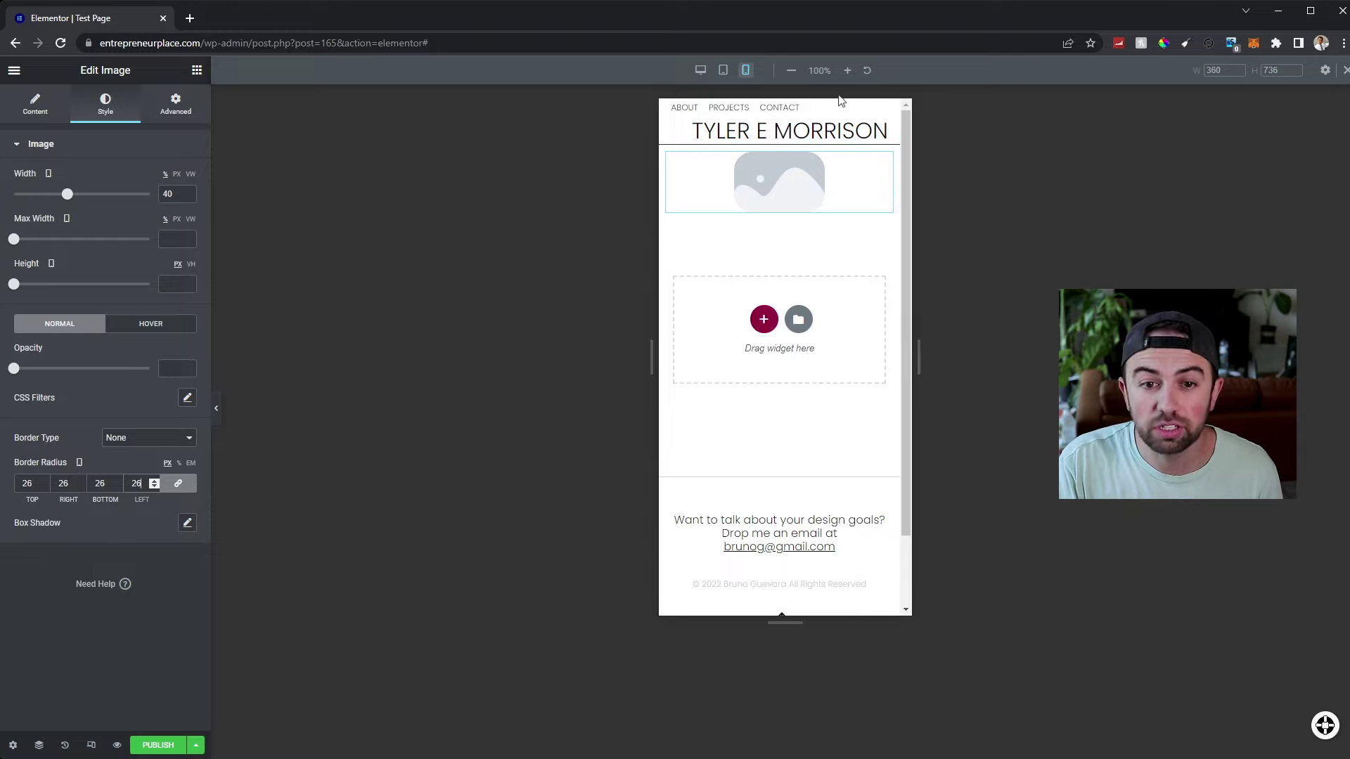
click(701, 71)
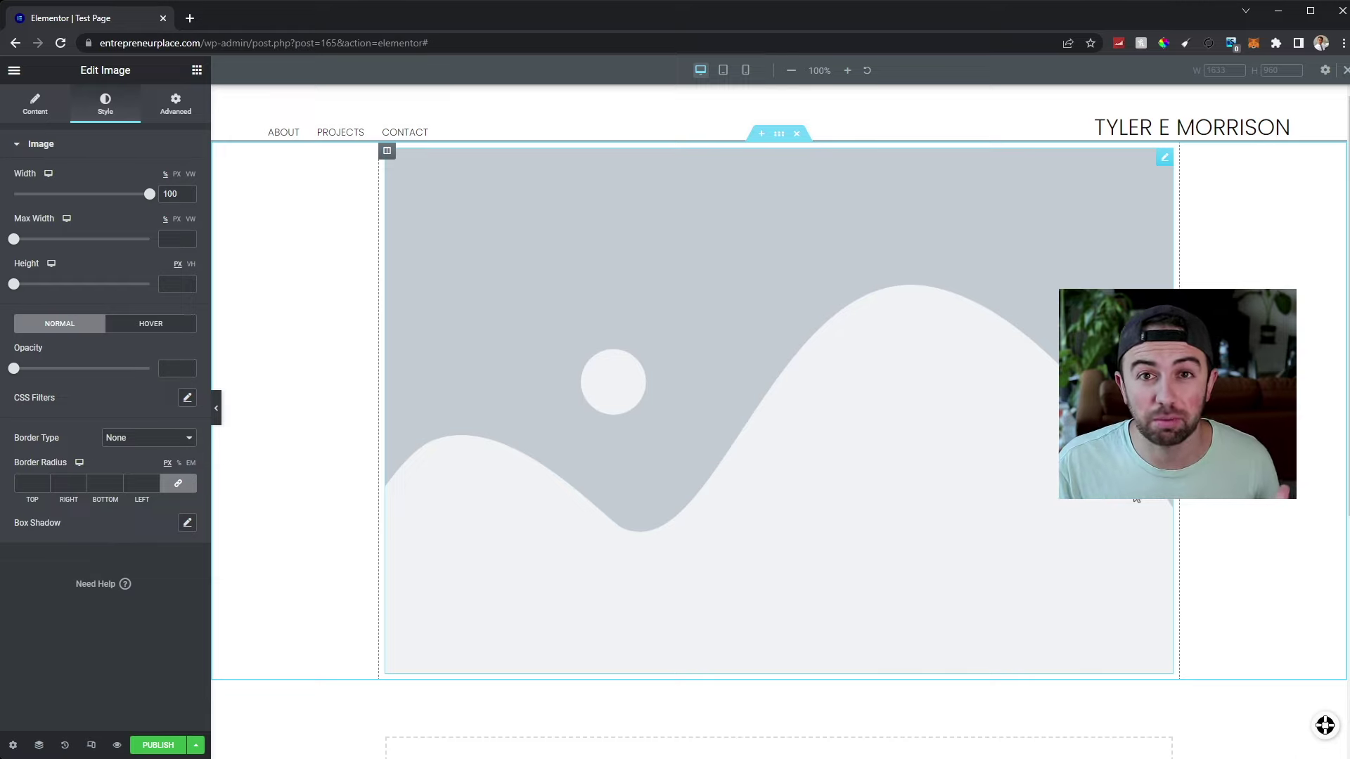
click(744, 70)
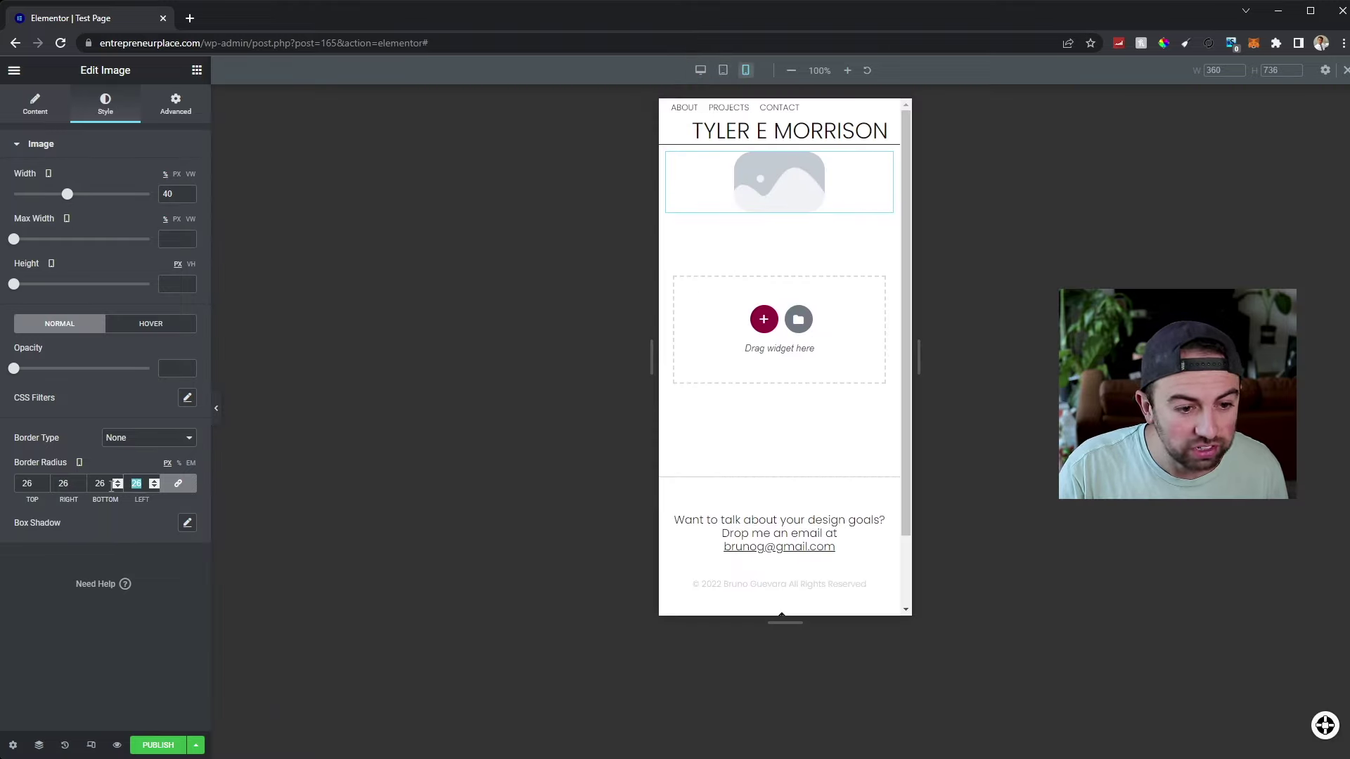
click(723, 70)
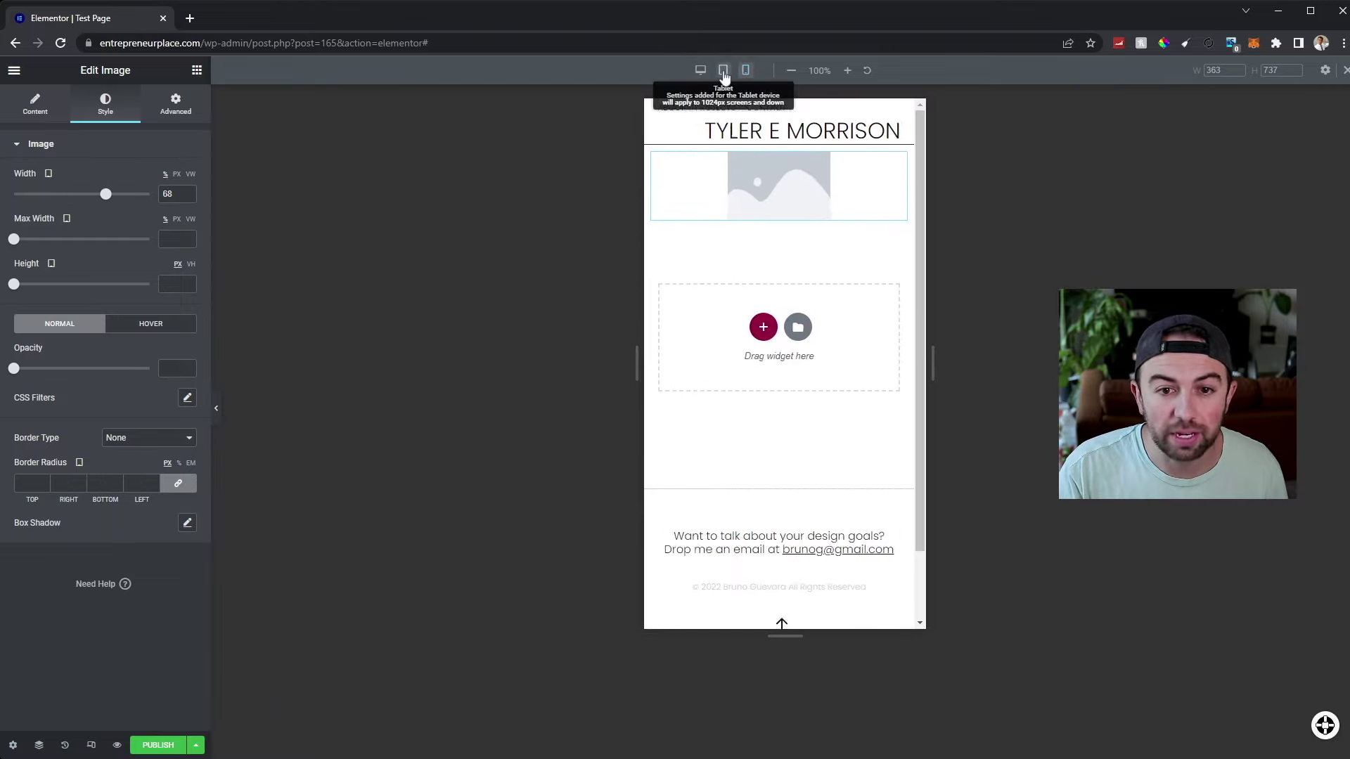
Set the tablet border radius to 101, then check the desktop and mobile previews.
click(119, 481)
click(118, 481)
click(118, 481)
drag(118, 481, 118, 482)
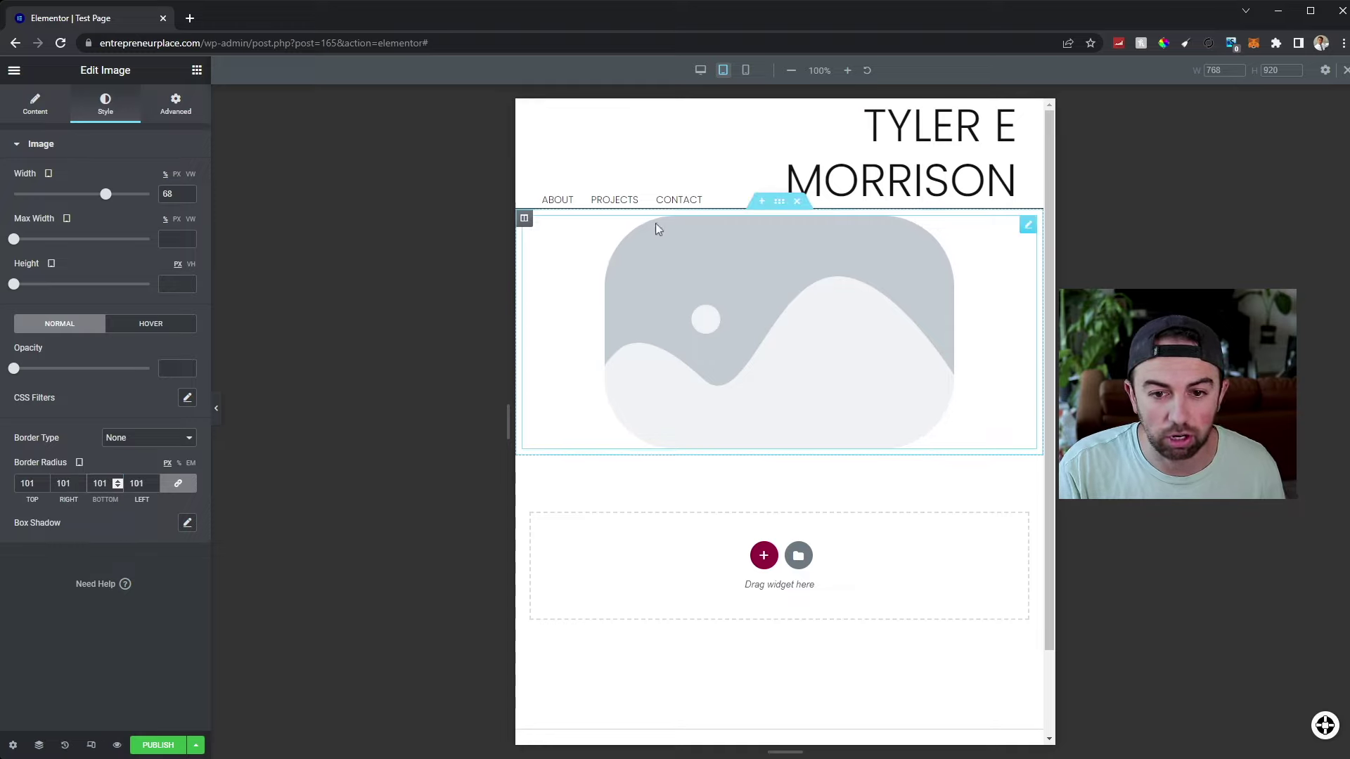
click(700, 72)
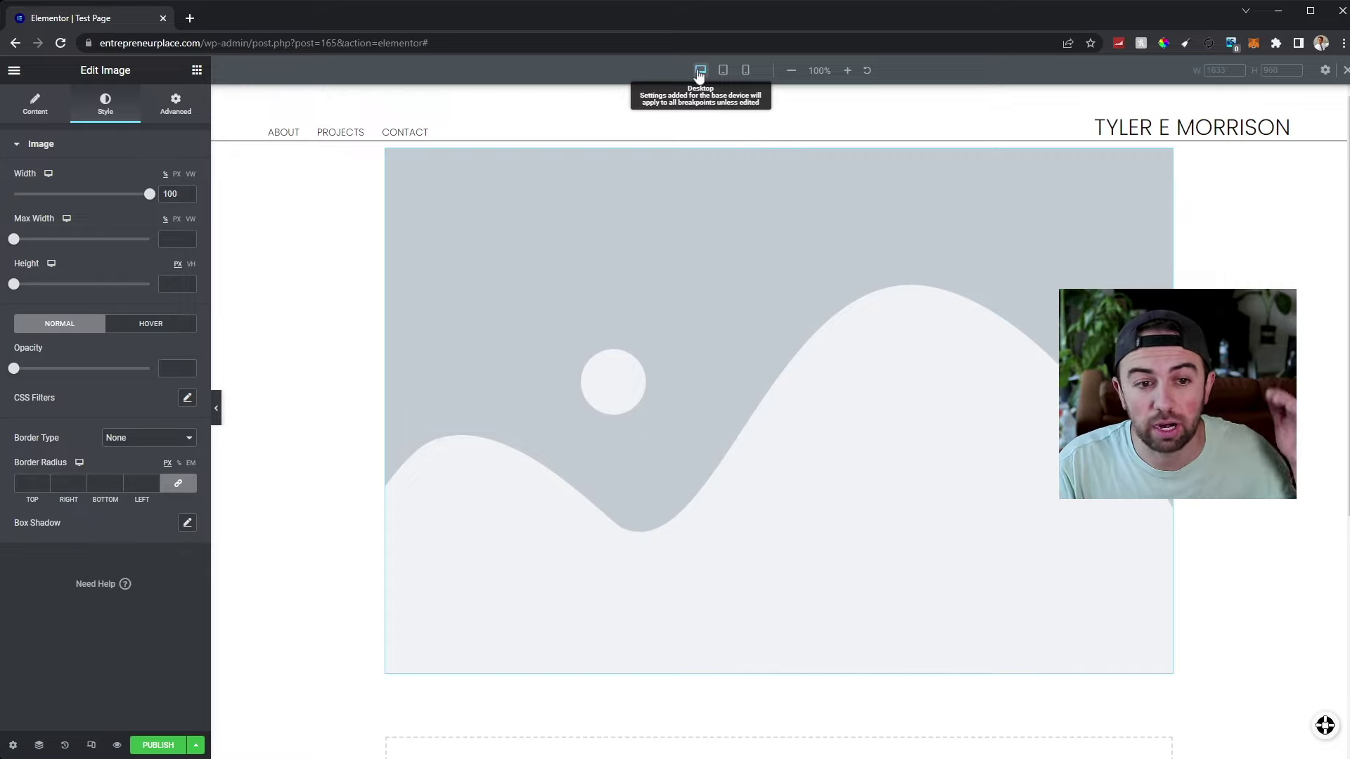
click(745, 71)
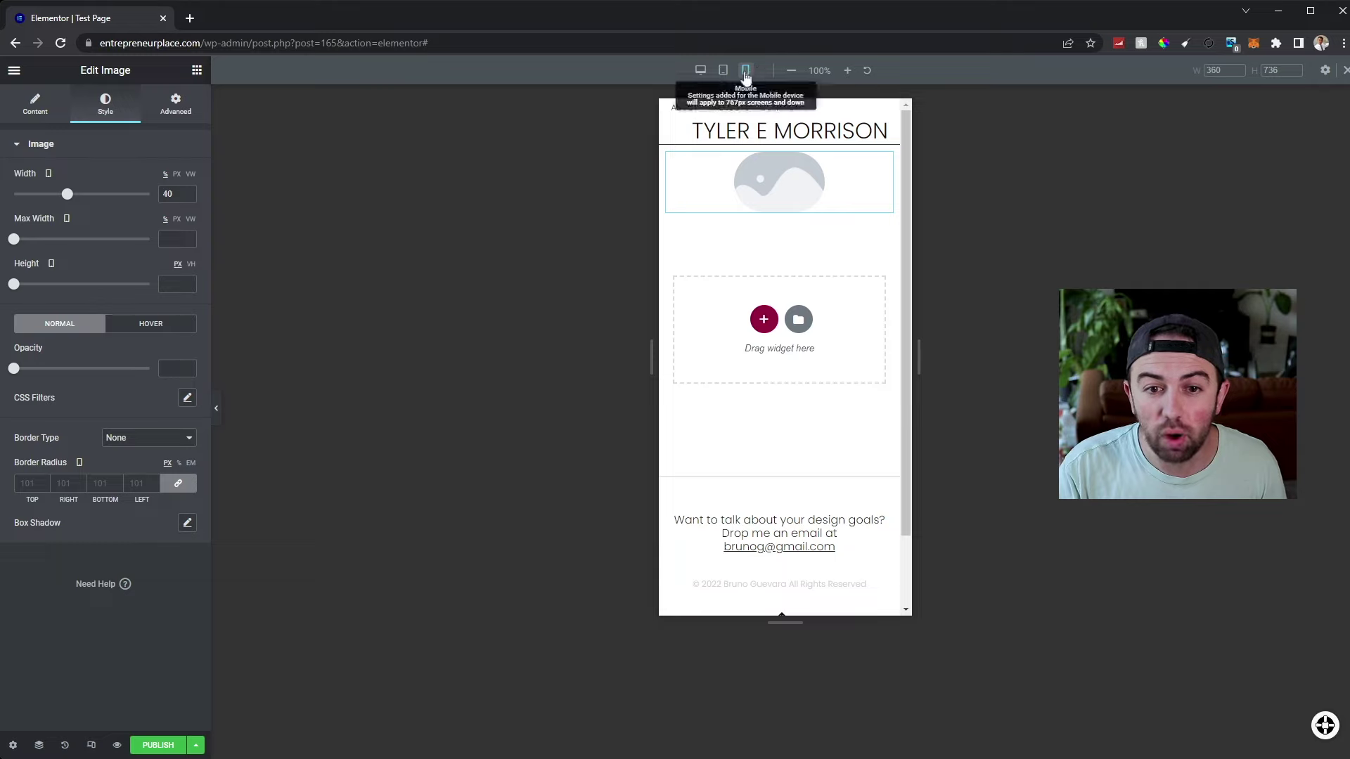
Reset the mobile border radius to 0 and verify desktop, tablet and mobile previews.
click(26, 484)
text(0)
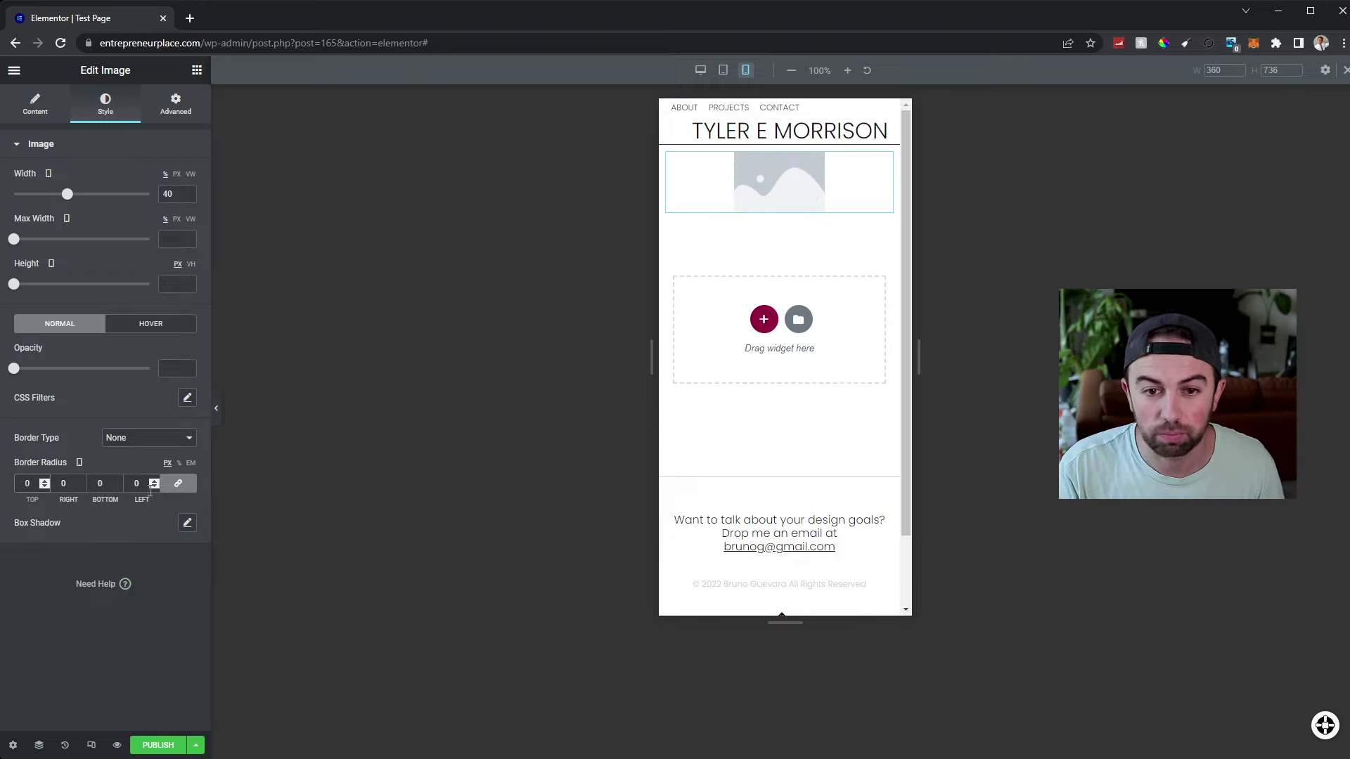
click(700, 70)
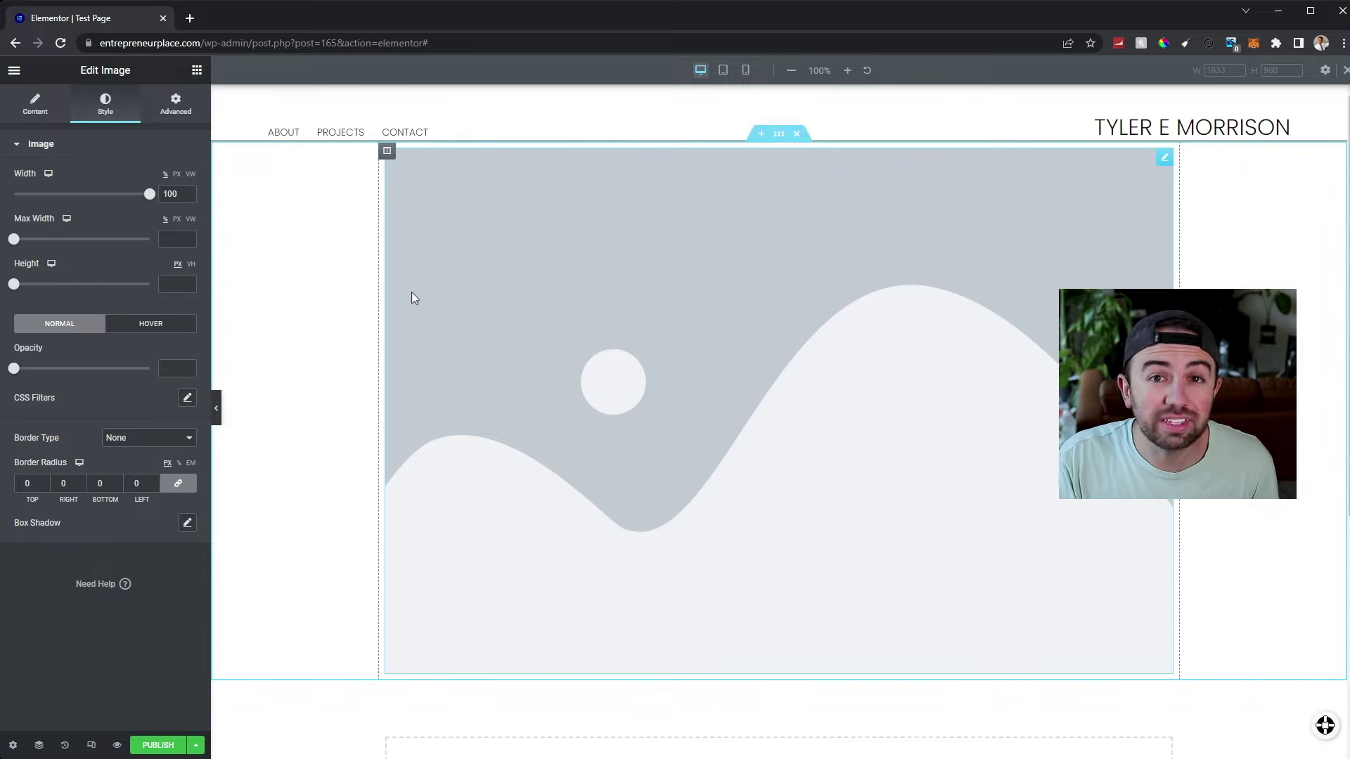
click(725, 70)
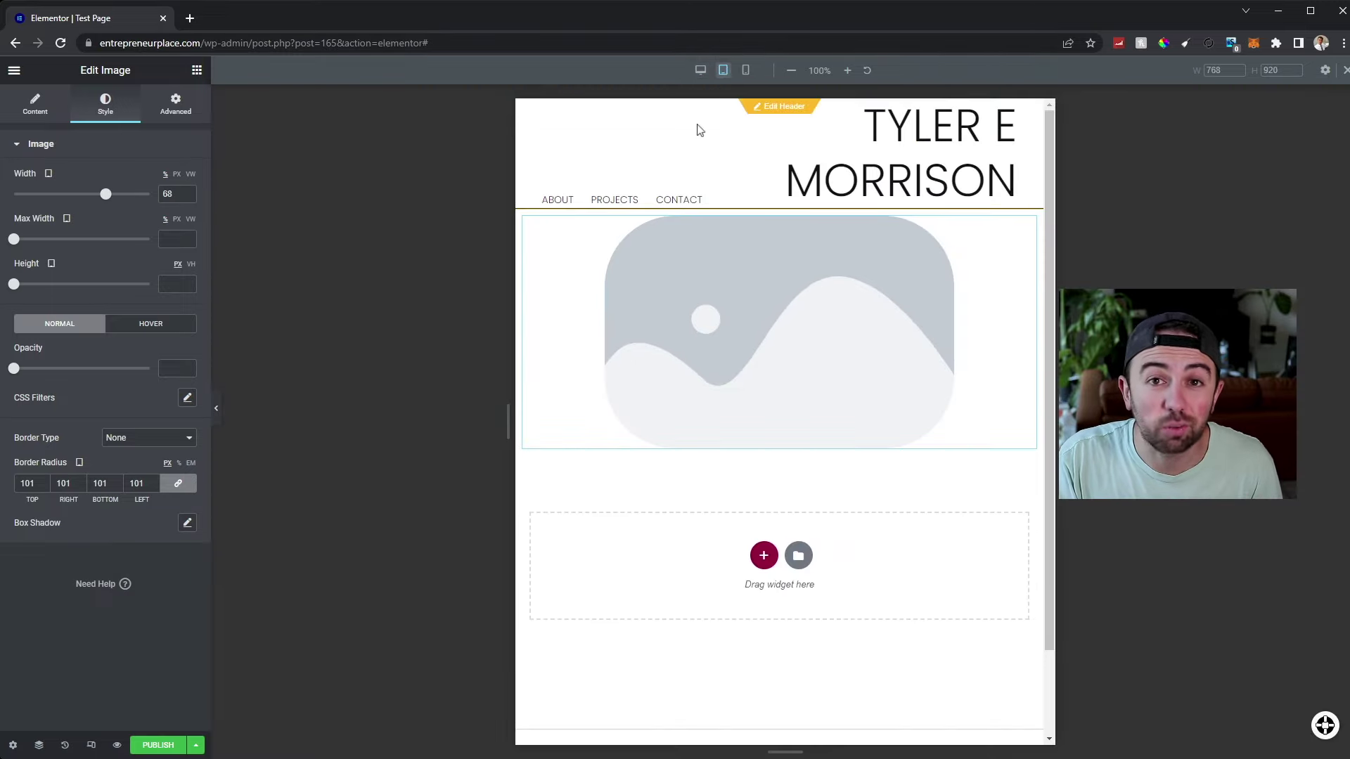
click(746, 70)
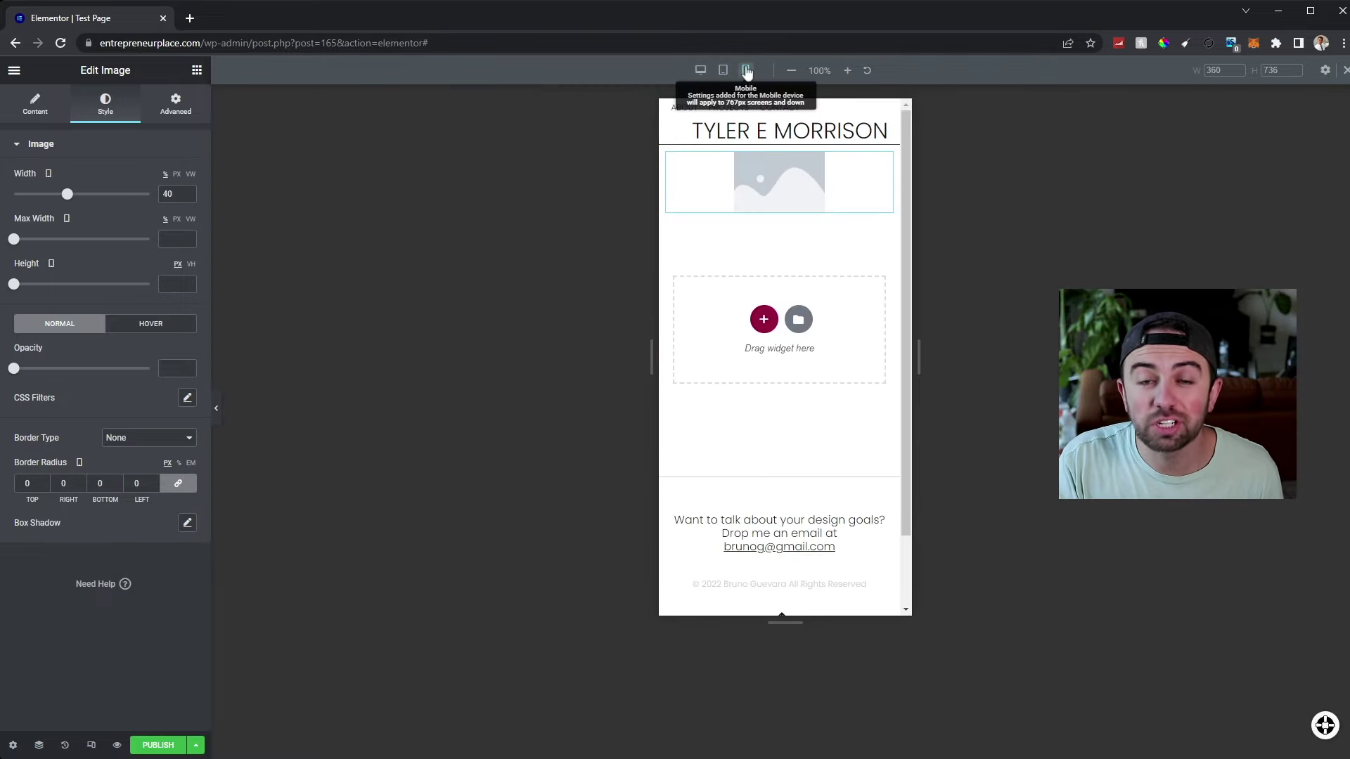